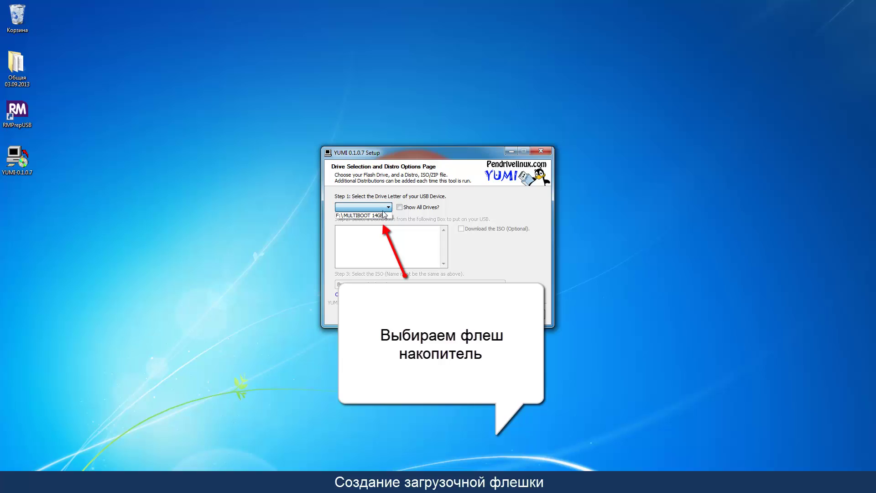
Select the F:\MULTIBOOT 14GB flash drive as the USB device and "Try an Unlisted ISO" as the distribution.
{"action": "left_click", "coordinate": [381, 216]}
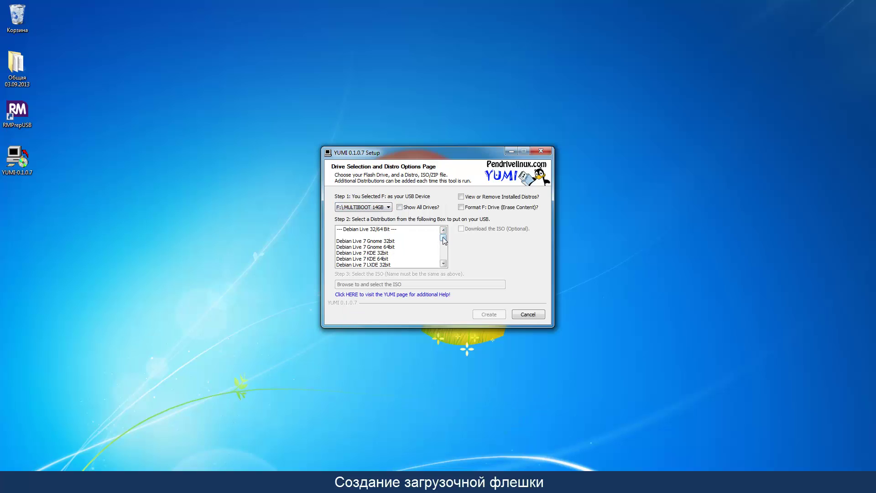
{"action": "left_click_drag", "start_coordinate": [443, 241], "coordinate": [444, 260]}
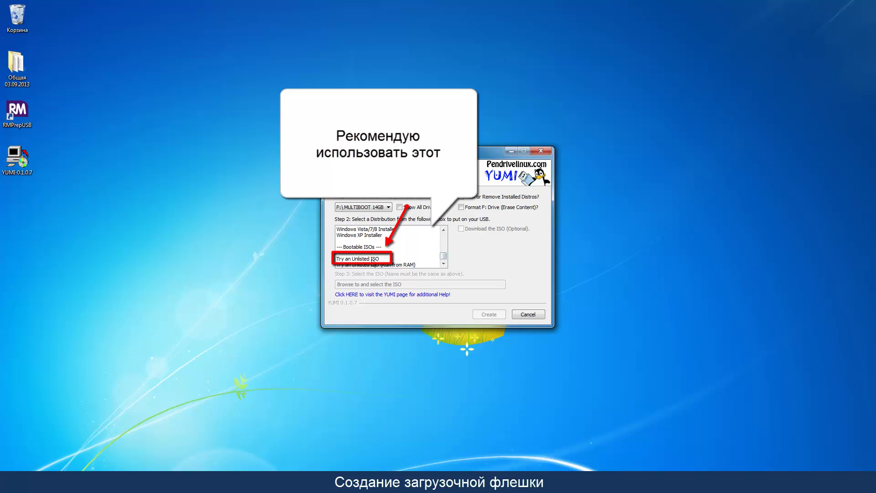
{"action": "left_click", "coordinate": [372, 259]}
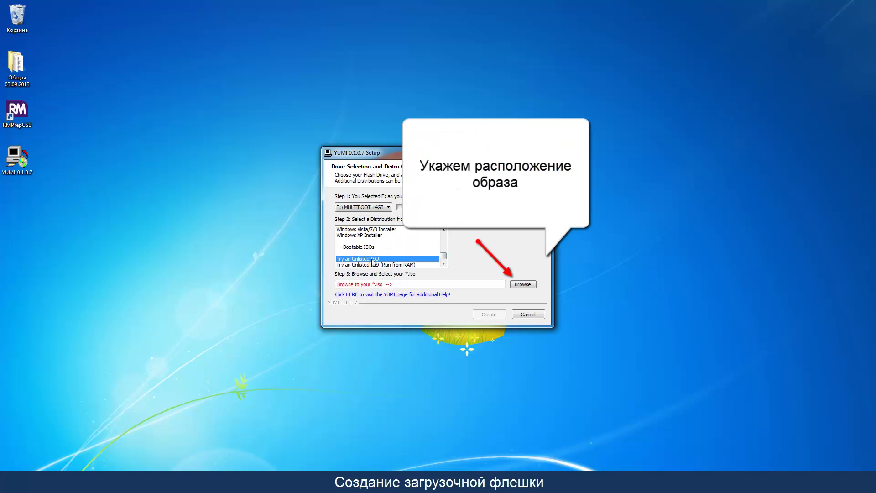
Choose the GRMCULXFRER_RU_DVD image from the "Windows 7 sp1 64x Максимальная" folder and install it on F:, accepting the overwrite of the MBR and label.
{"action": "left_click", "coordinate": [523, 286]}
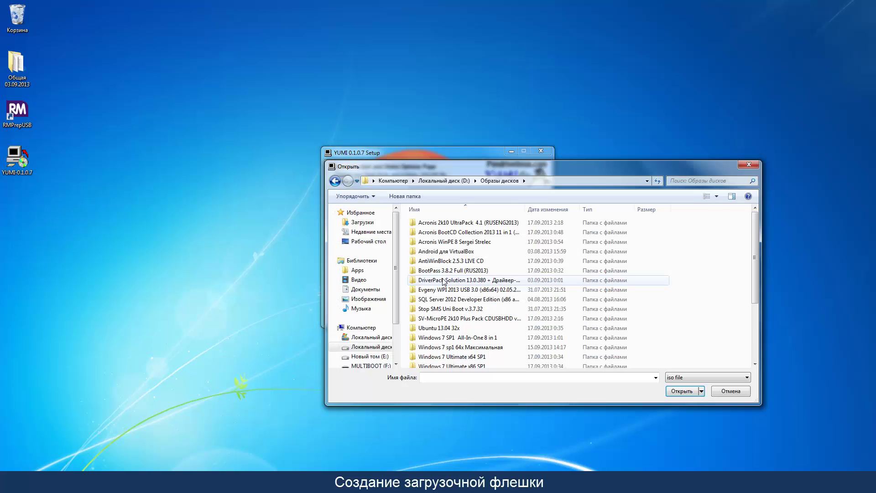
{"action": "scroll", "coordinate": [442, 281], "scroll_direction": "down", "scroll_amount": 2}
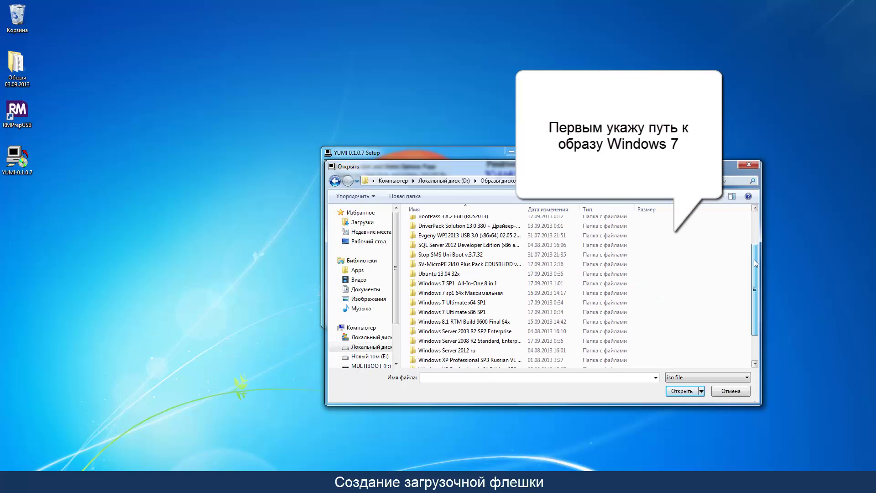
{"action": "double_click", "coordinate": [470, 292]}
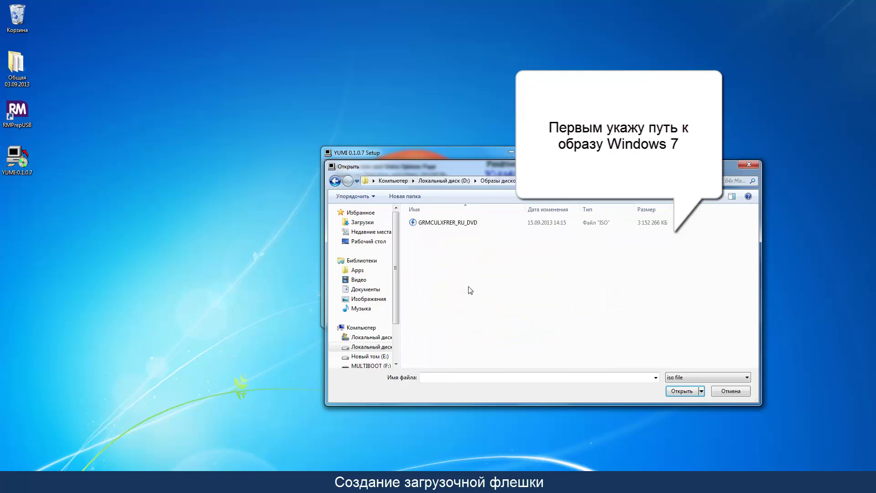
{"action": "left_click", "coordinate": [444, 224]}
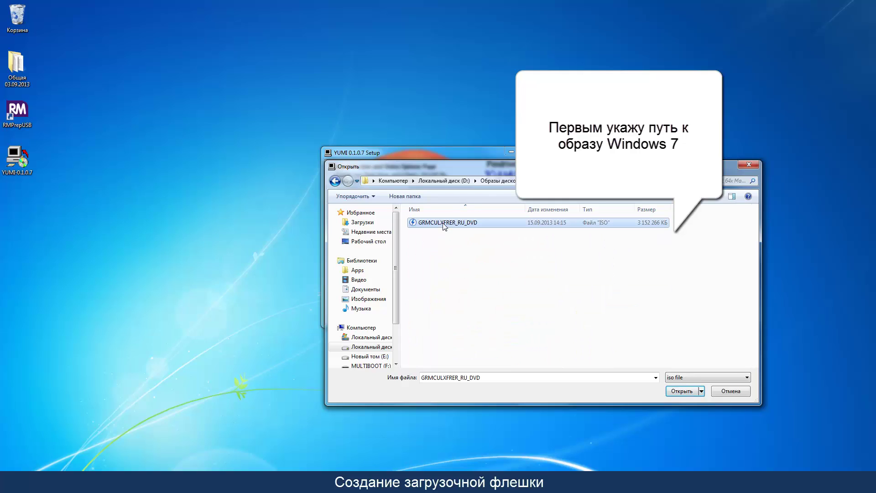
{"action": "left_click", "coordinate": [680, 392]}
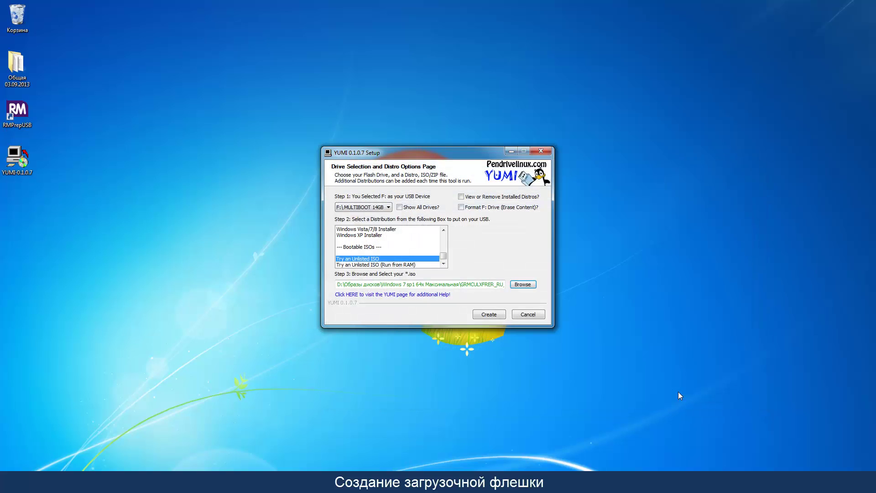
{"action": "left_click", "coordinate": [489, 316]}
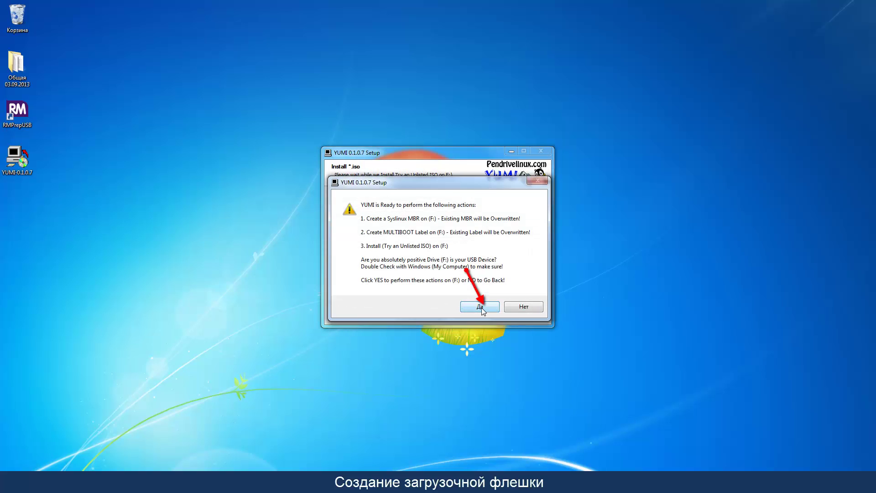
{"action": "left_click", "coordinate": [481, 308]}
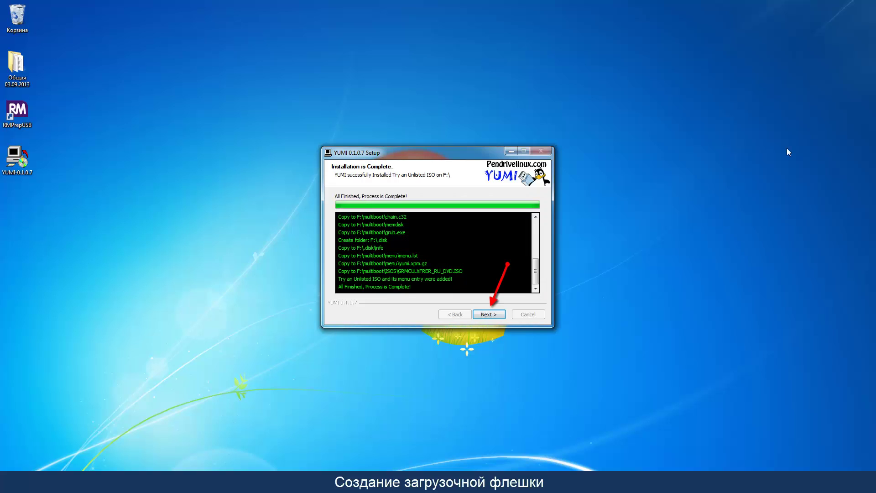
Continue past the finished Windows 7 installation and opt to add another image to F: as "Try an Unlisted ISO".
{"action": "left_click", "coordinate": [489, 315]}
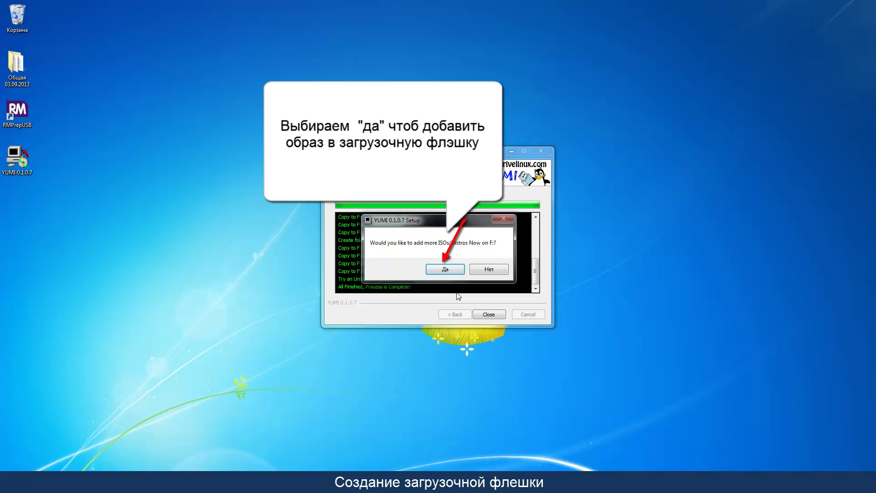
{"action": "left_click", "coordinate": [446, 270]}
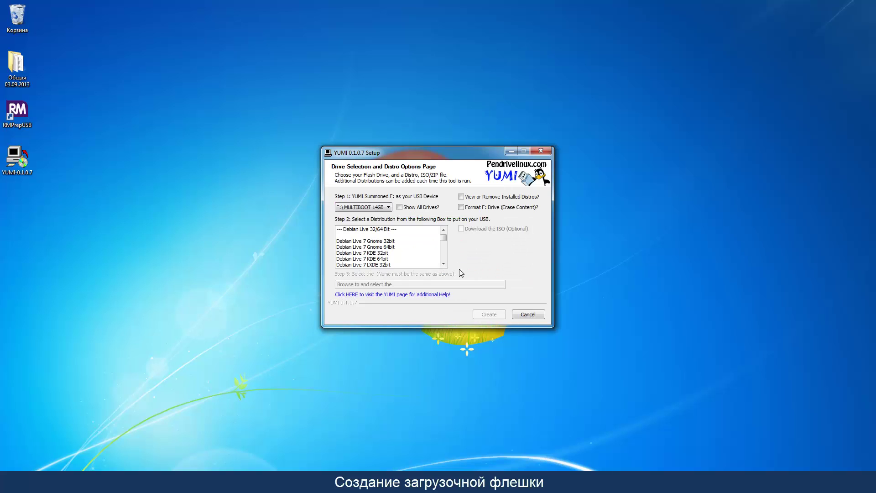
{"action": "scroll", "coordinate": [445, 262], "scroll_direction": "down", "scroll_amount": 15}
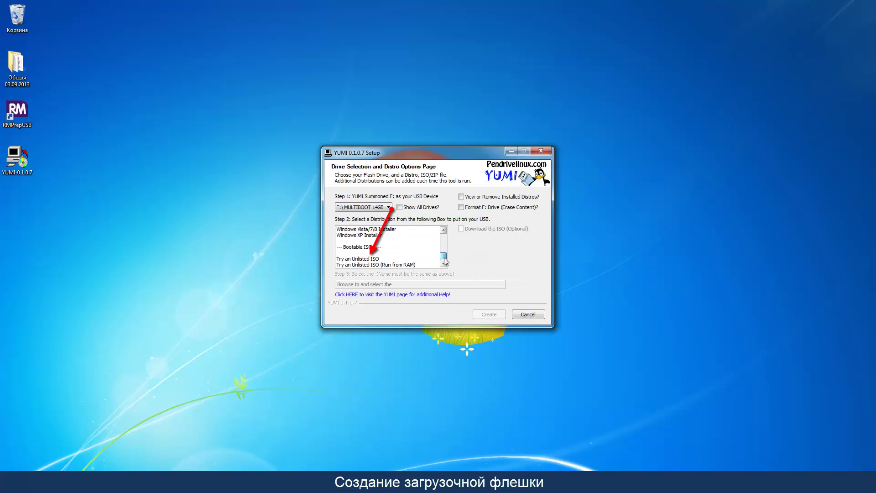
{"action": "left_click", "coordinate": [366, 259]}
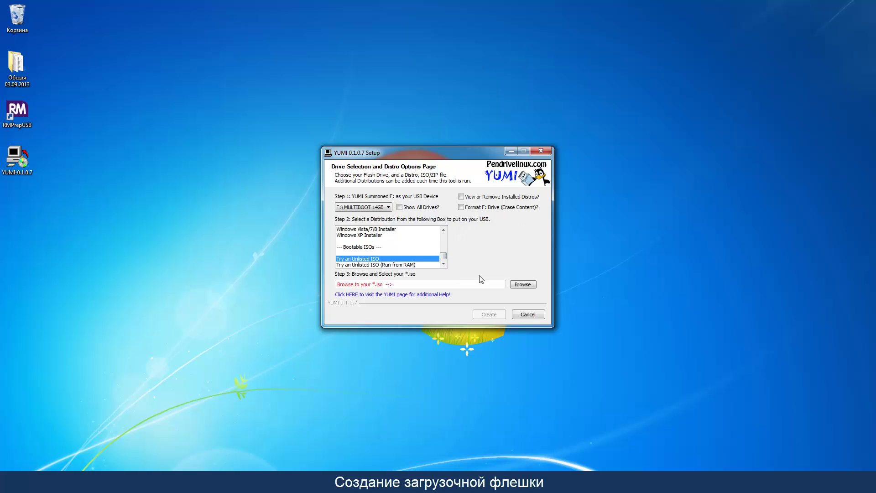
Choose the GRTMPVOL_RU_15-07-2013 image from the "Windows XP Professional SP3 Russian VL" folder and install it on F:.
{"action": "left_click", "coordinate": [524, 284]}
{"action": "left_click_drag", "start_coordinate": [759, 232], "coordinate": [755, 281]}
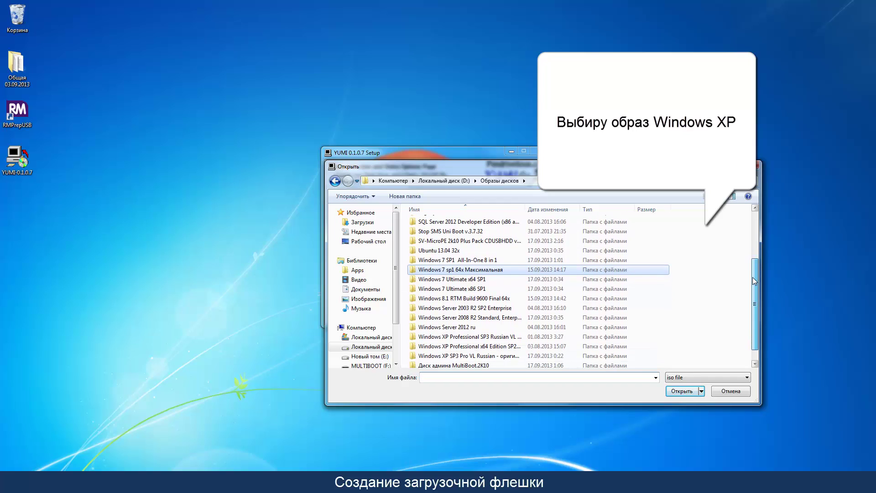
{"action": "double_click", "coordinate": [496, 336]}
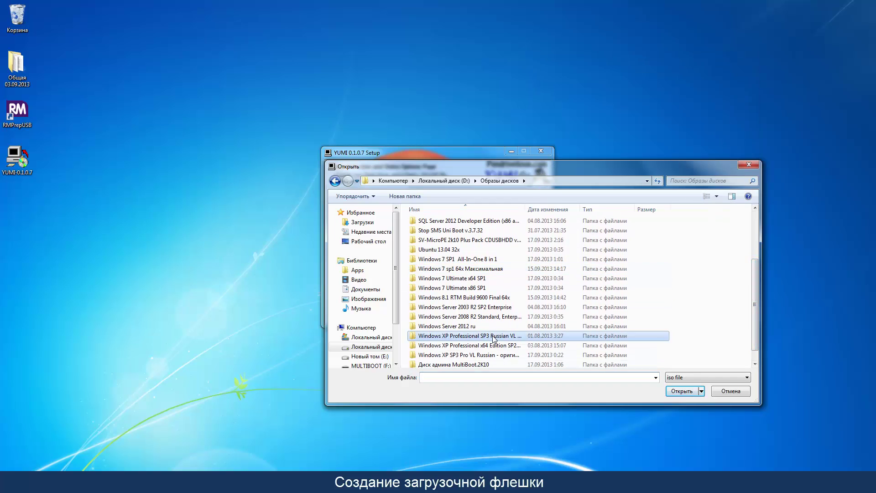
{"action": "left_click", "coordinate": [446, 227]}
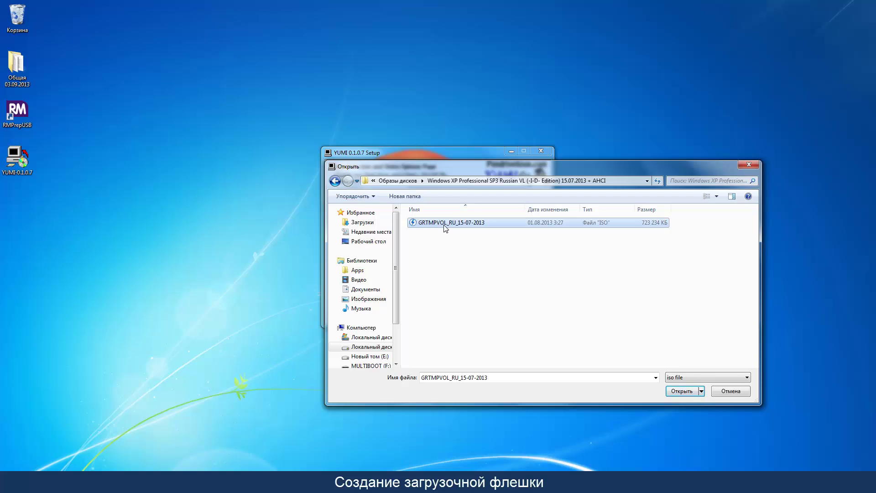
{"action": "left_click", "coordinate": [676, 393]}
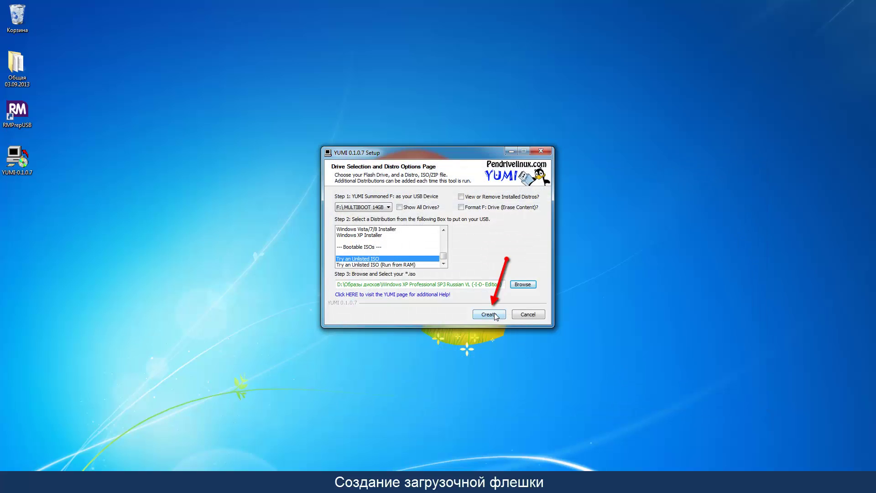
{"action": "left_click", "coordinate": [488, 315]}
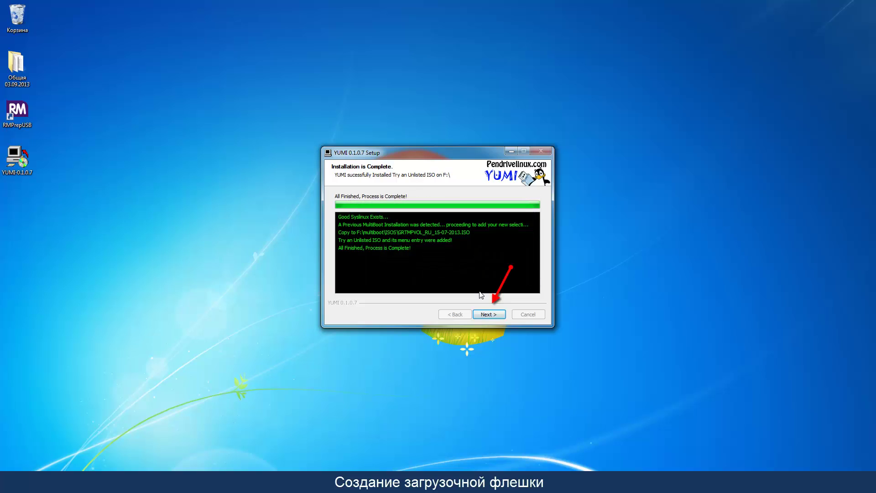
Continue past the finished Windows XP installation and opt to add one more "Try an Unlisted ISO" image to F:.
{"action": "left_click", "coordinate": [487, 316]}
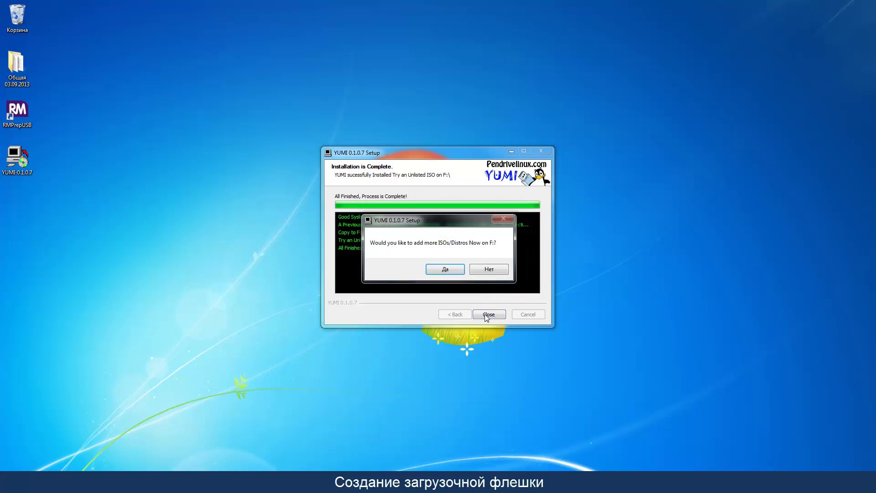
{"action": "left_click", "coordinate": [447, 270]}
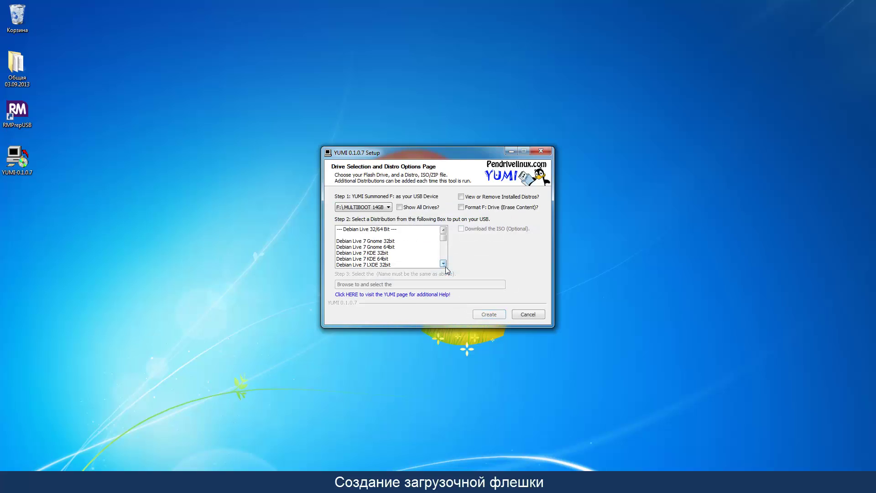
{"action": "left_click_drag", "start_coordinate": [444, 235], "coordinate": [443, 258]}
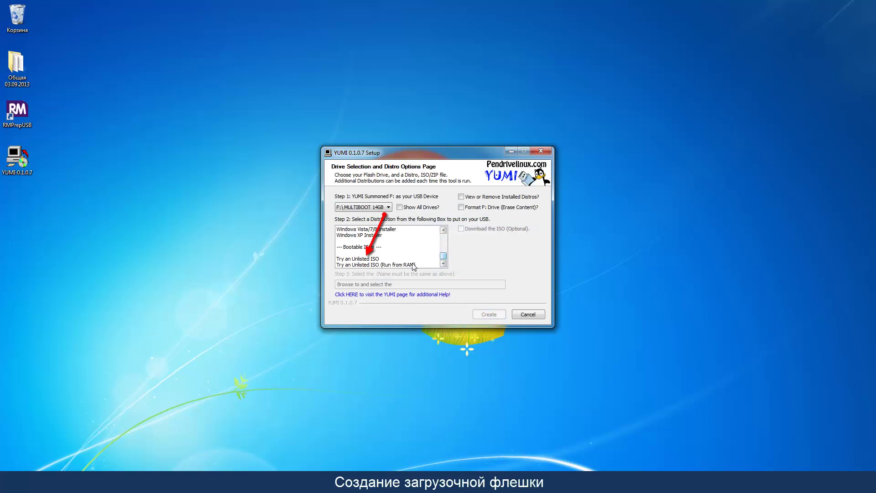
{"action": "left_click", "coordinate": [374, 259]}
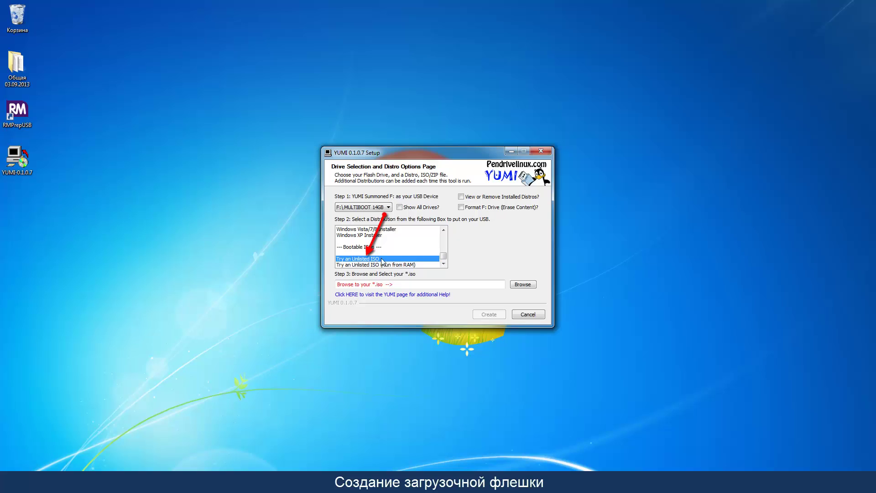
Choose the "Acronis BootCD Collection 2013 11 in 1 (05.2013)" image from its folder and install it on F:.
{"action": "left_click", "coordinate": [524, 285]}
{"action": "scroll", "coordinate": [560, 270], "scroll_direction": "up", "scroll_amount": 2}
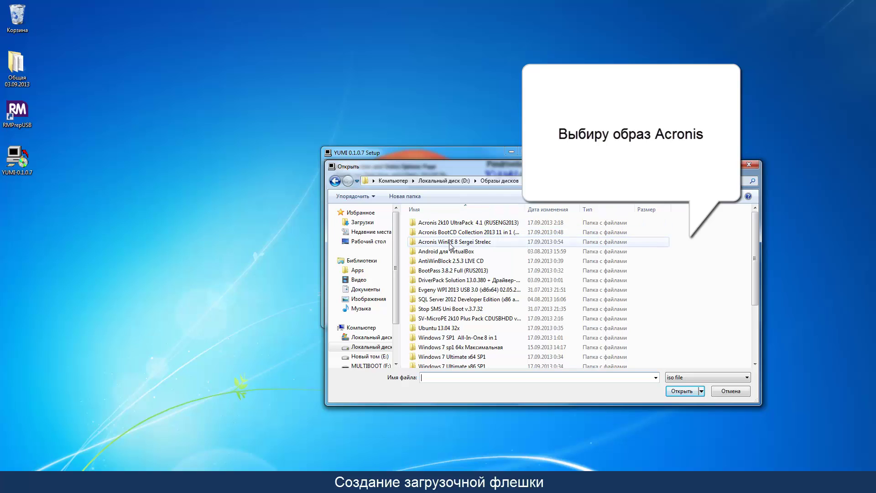
{"action": "double_click", "coordinate": [444, 232]}
{"action": "left_click", "coordinate": [442, 225]}
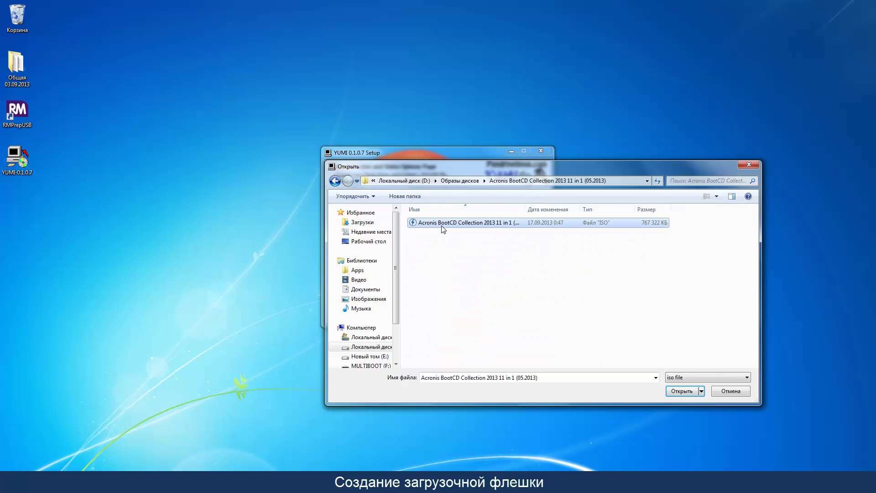
{"action": "left_click", "coordinate": [683, 391]}
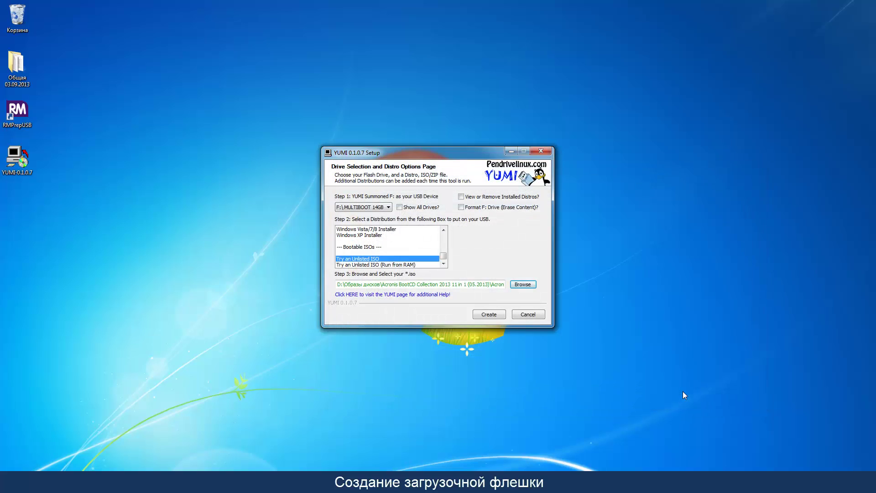
{"action": "left_click", "coordinate": [489, 314]}
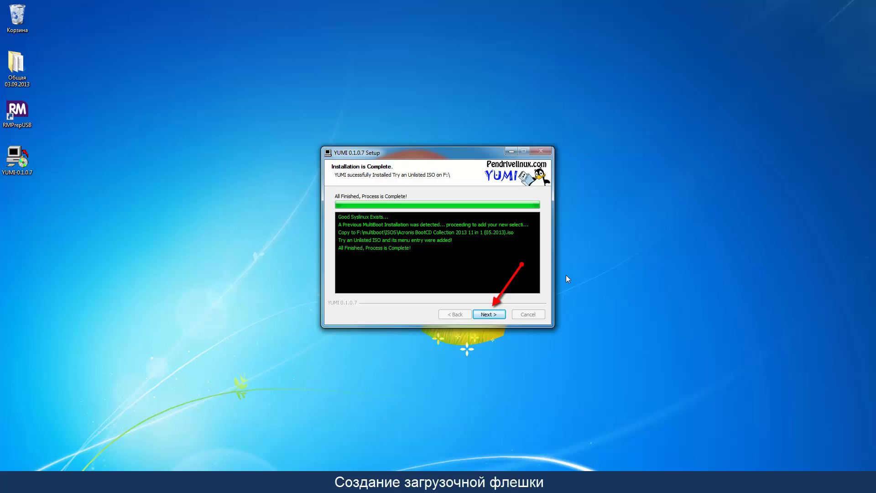
Continue past the finished Acronis installation, decline adding more ISOs and finish the YUMI setup.
{"action": "left_click", "coordinate": [488, 314]}
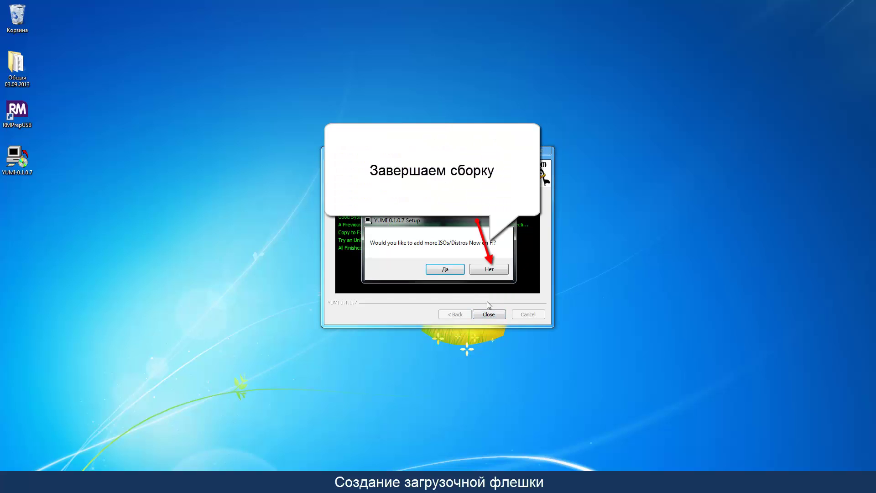
{"action": "left_click", "coordinate": [489, 269]}
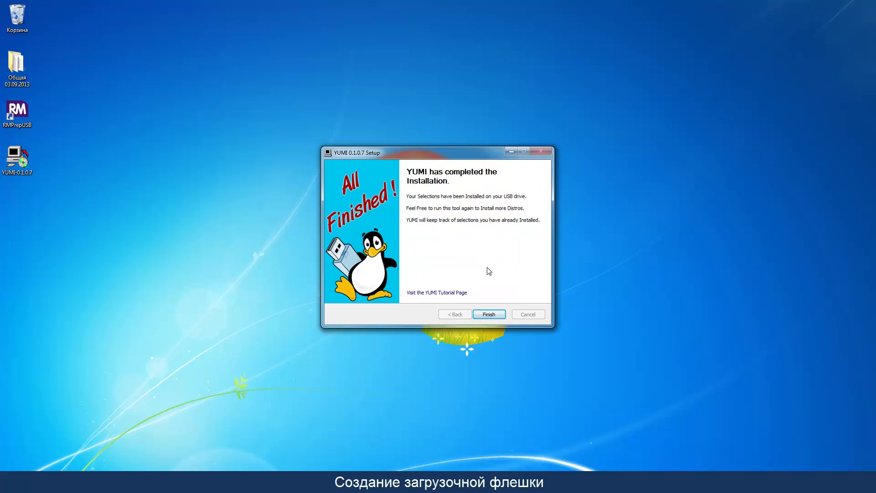
{"action": "left_click", "coordinate": [491, 316]}
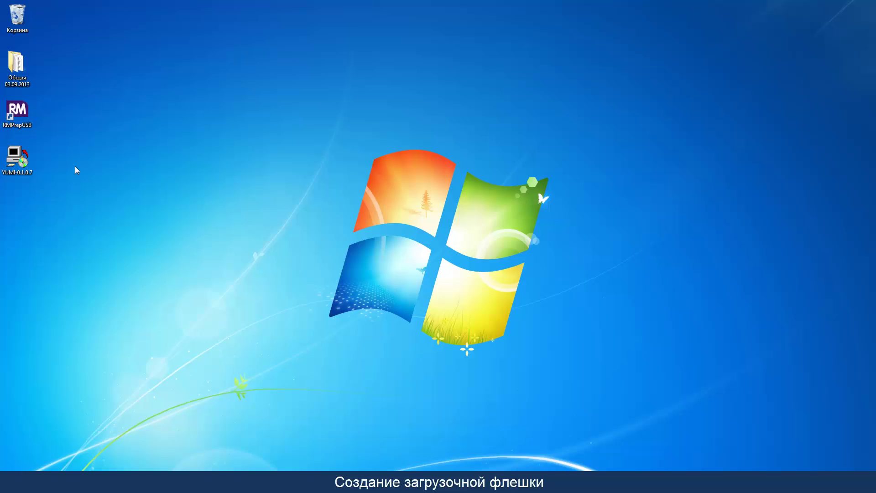
Open RMPrepUSB from the desktop and choose the FREEDOS bootable [KERNEL.SYS] boot sector option.
{"action": "double_click", "coordinate": [18, 112]}
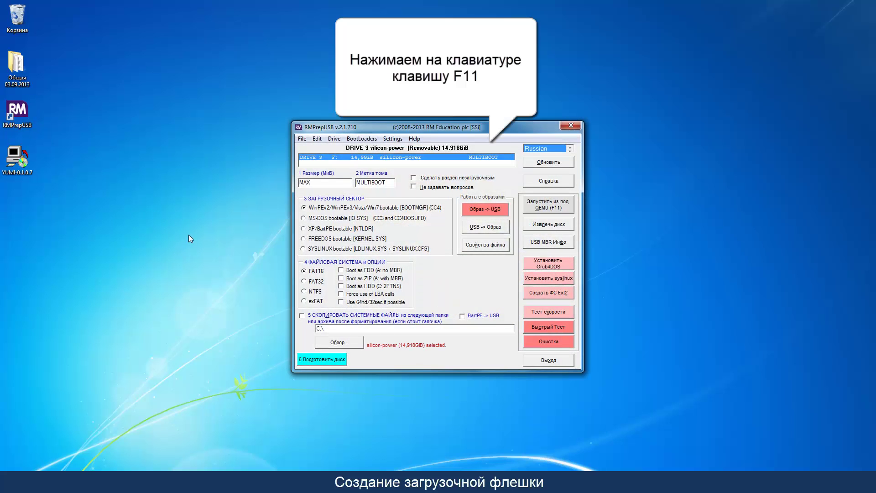
{"action": "left_click", "coordinate": [328, 238]}
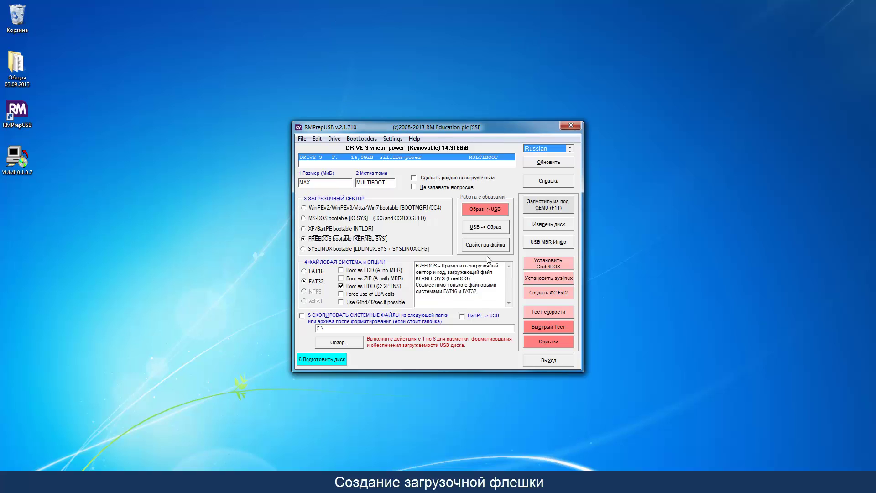
Boot the flash drive in the QEMU emulator using the existing hard disk image (1) and 1100 MB of memory.
{"action": "key", "text": "F11"}
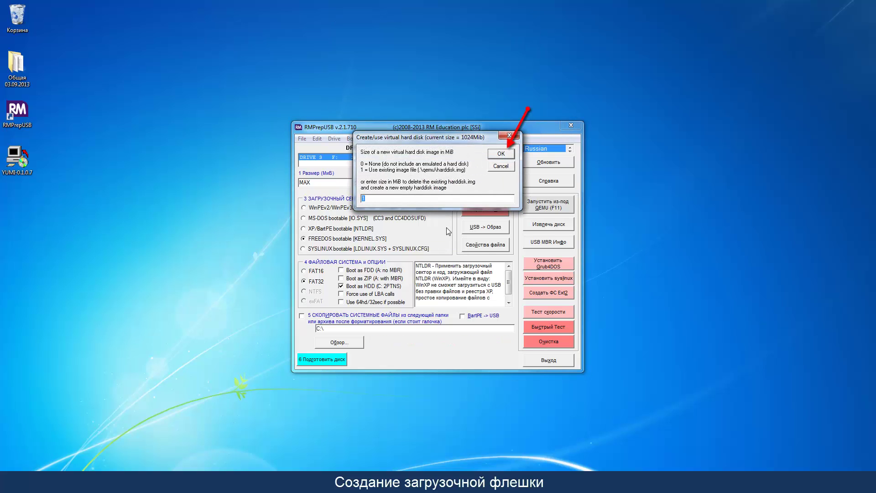
{"action": "left_click", "coordinate": [495, 156]}
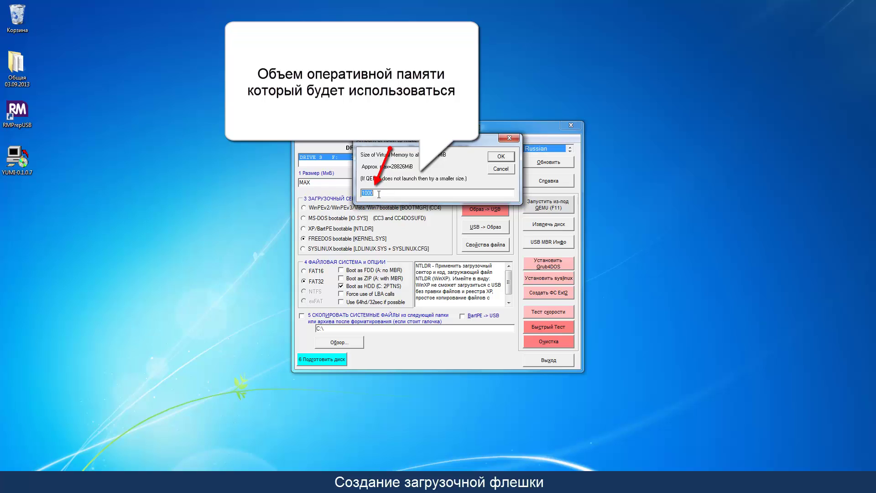
{"action": "type", "text": "4"}
{"action": "left_click", "coordinate": [497, 158]}
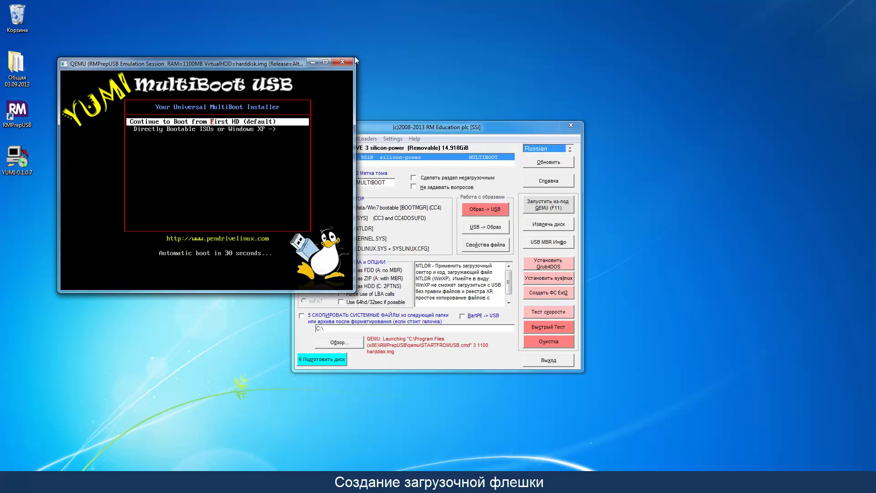
Maximize the emulator window, open the "Directly Bootable ISOs or Windows XP" submenu and examine its boot entry names.
{"action": "double_click", "coordinate": [301, 57]}
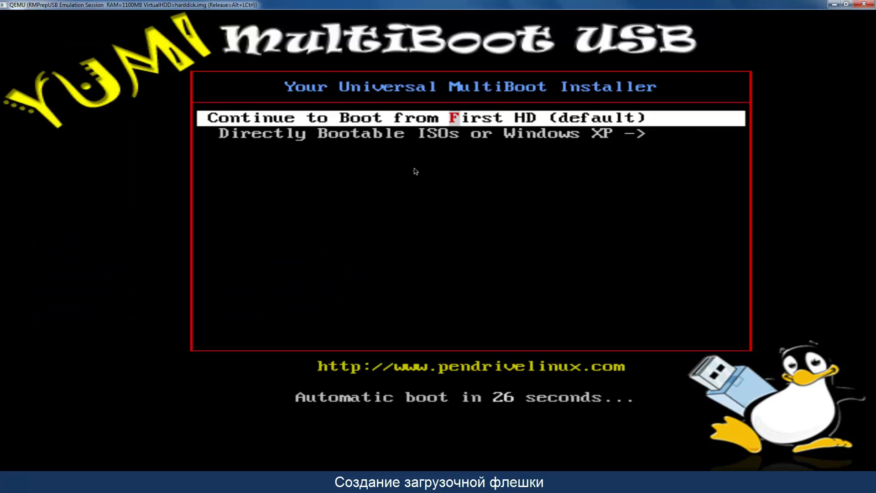
{"action": "key", "text": "Down"}
{"action": "key", "text": "Return"}
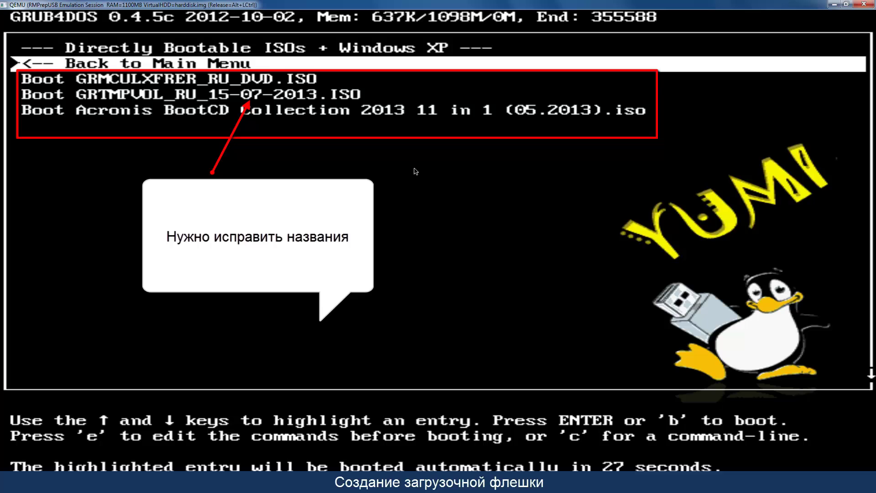
{"action": "key", "text": "Down"}
{"action": "key", "text": "Down"}
{"action": "key", "text": "Down"}
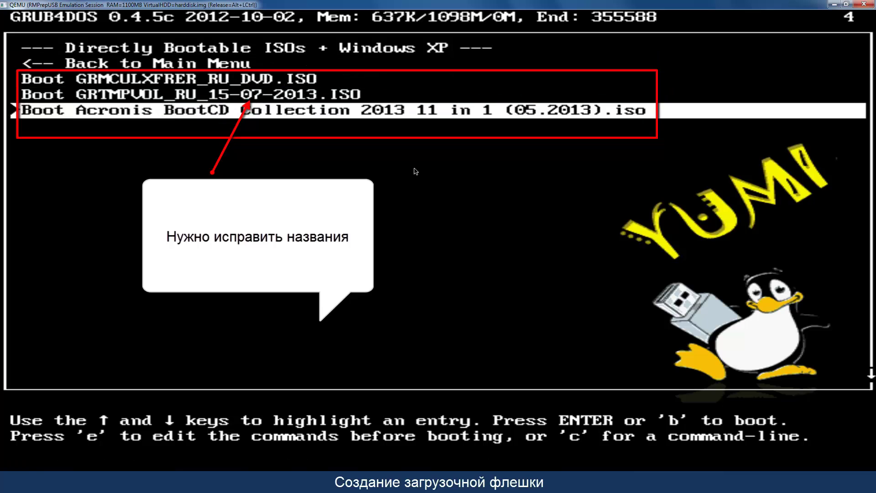
{"action": "key", "text": "Up"}
{"action": "key", "text": "Up"}
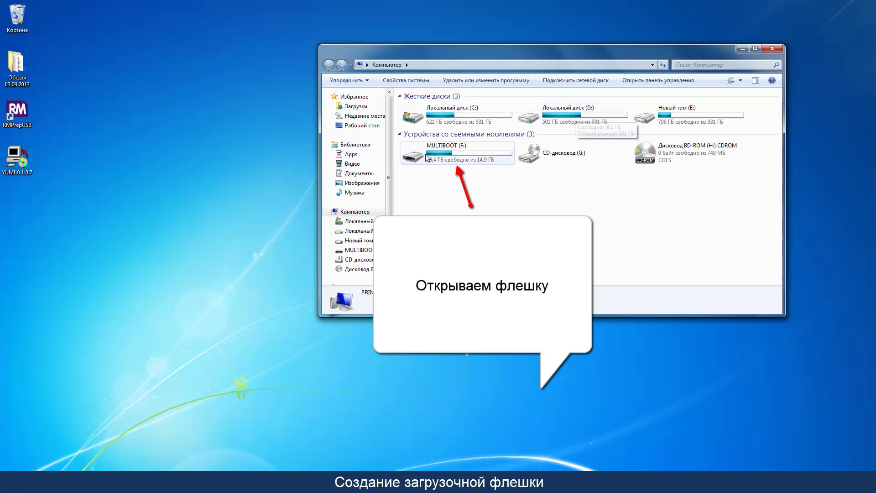
Open the menu.lst file from the multiboot\menu folder on the MULTIBOOT (F:) flash drive.
{"action": "double_click", "coordinate": [427, 157]}
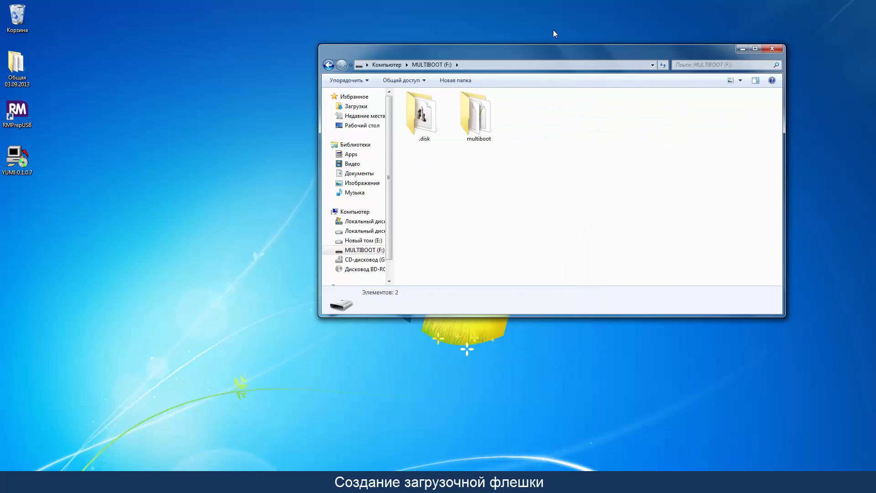
{"action": "left_click_drag", "start_coordinate": [547, 54], "coordinate": [398, 75]}
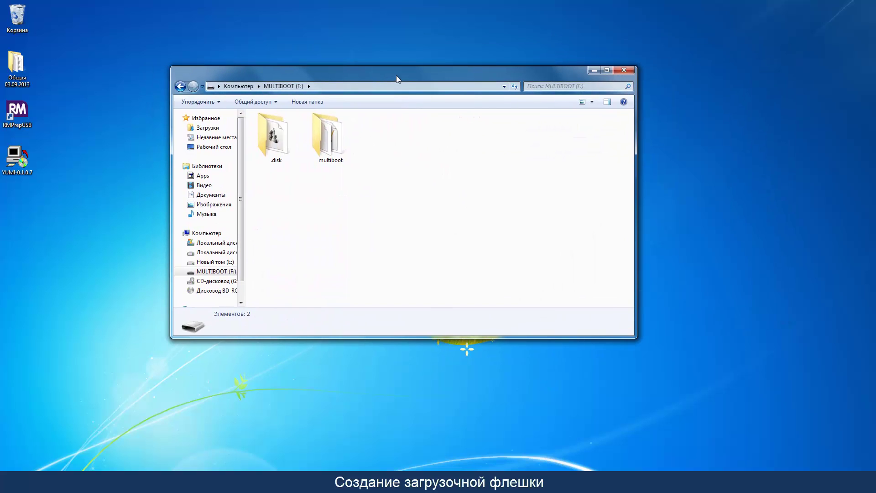
{"action": "double_click", "coordinate": [338, 145]}
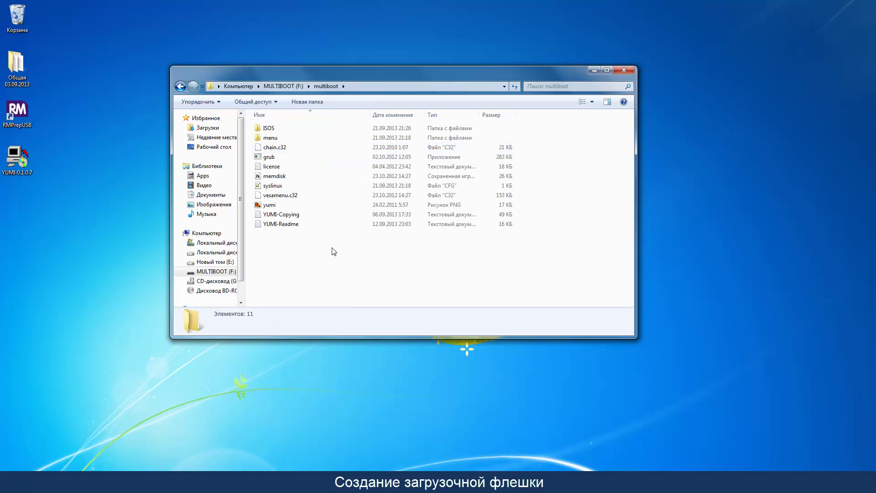
{"action": "left_click", "coordinate": [279, 185]}
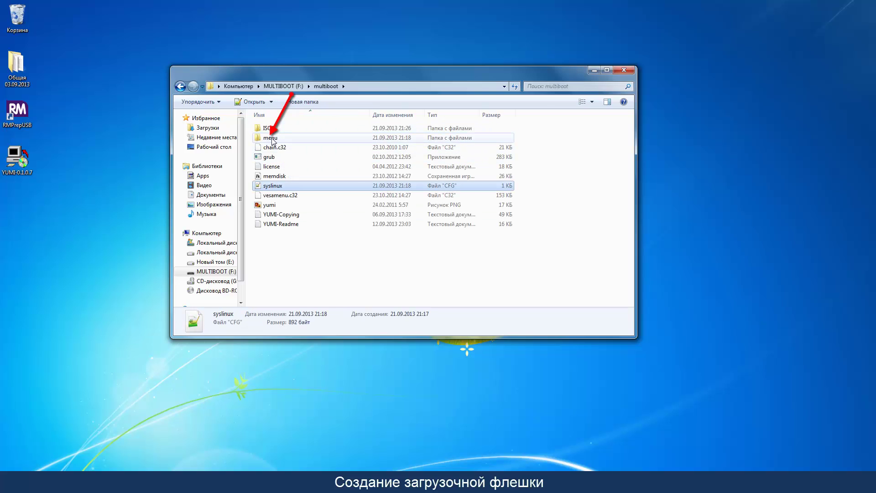
{"action": "double_click", "coordinate": [272, 137]}
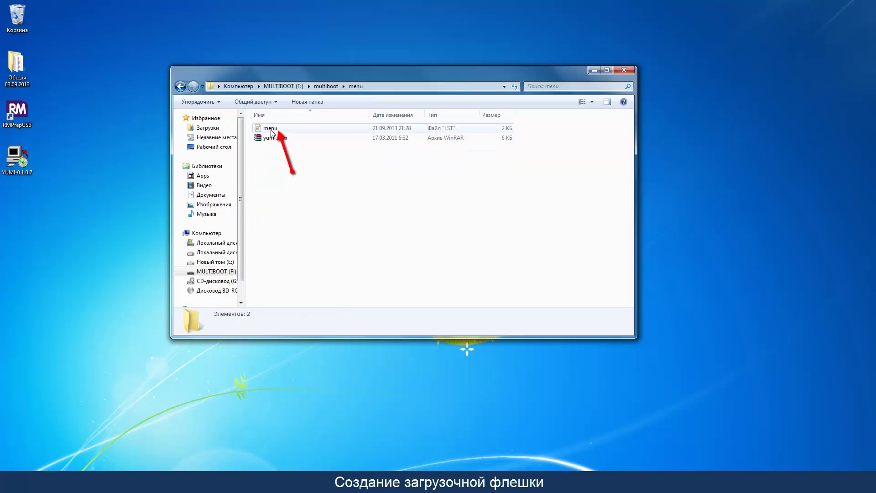
{"action": "double_click", "coordinate": [272, 133]}
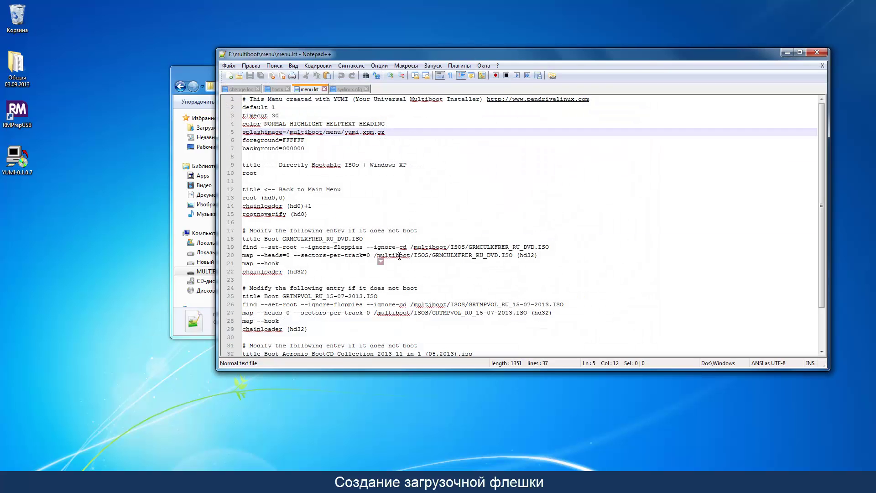
Change the title of the GRMCULXFRER_RU_DVD.ISO boot entry to "Windows 7 SP1 x64".
{"action": "left_click", "coordinate": [364, 239]}
{"action": "left_click_drag", "start_coordinate": [363, 239], "coordinate": [263, 242]}
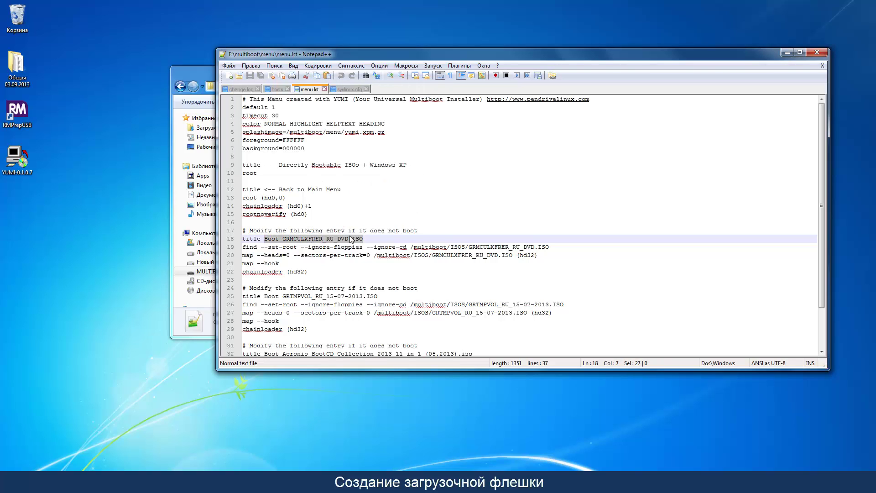
{"action": "key", "text": "BackSpace"}
{"action": "type", "text": "Windows 7 SP1"}
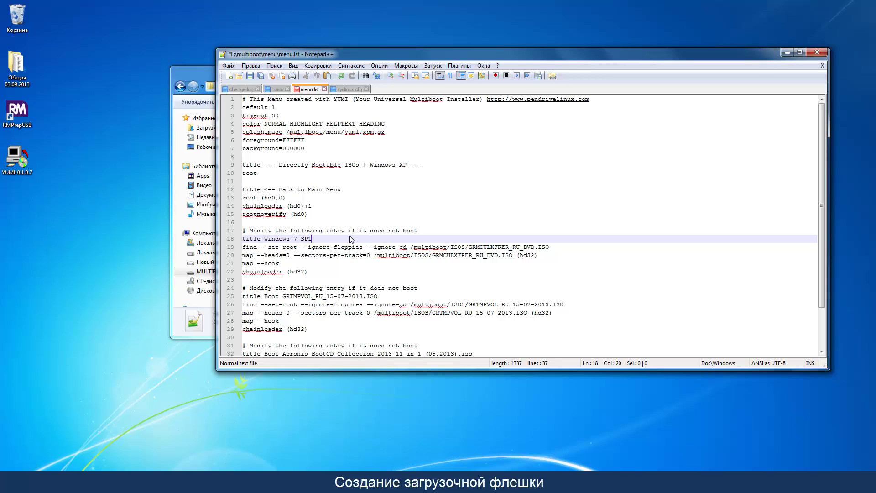
{"action": "type", "text": " x64"}
Change the title of the GRTMPVOL_RU_15-07-2013.ISO boot entry to "Windows XP SP3 x32".
{"action": "left_click_drag", "start_coordinate": [382, 297], "coordinate": [262, 297]}
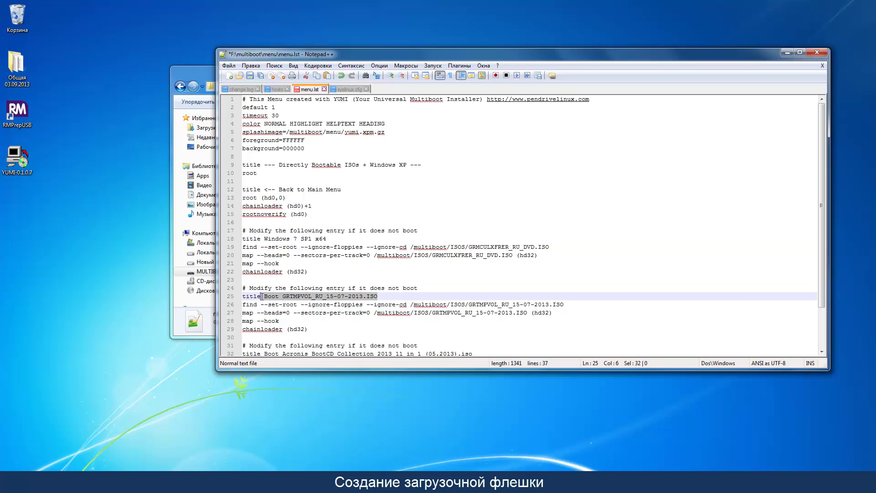
{"action": "type", "text": "Win"}
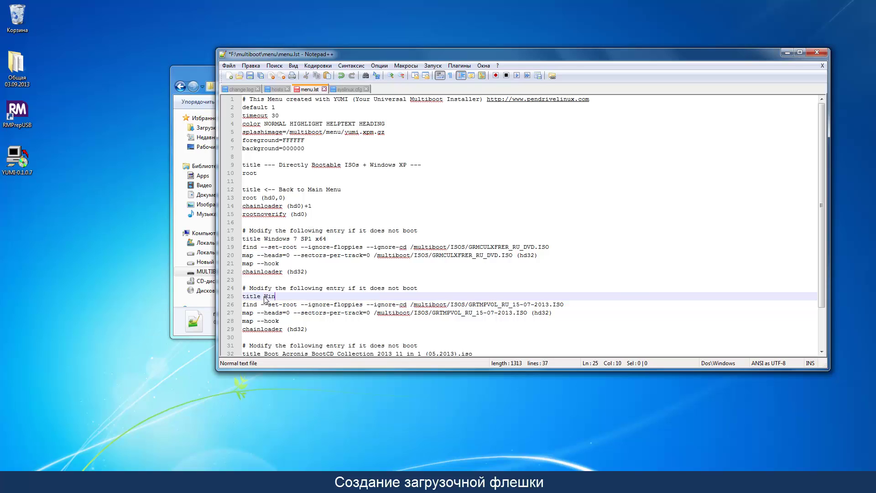
{"action": "type", "text": "dows XP SP3 x32"}
Remove the ".iso" extension from the title of the Acronis BootCD Collection boot entry.
{"action": "scroll", "coordinate": [265, 300], "scroll_direction": "down", "scroll_amount": 2}
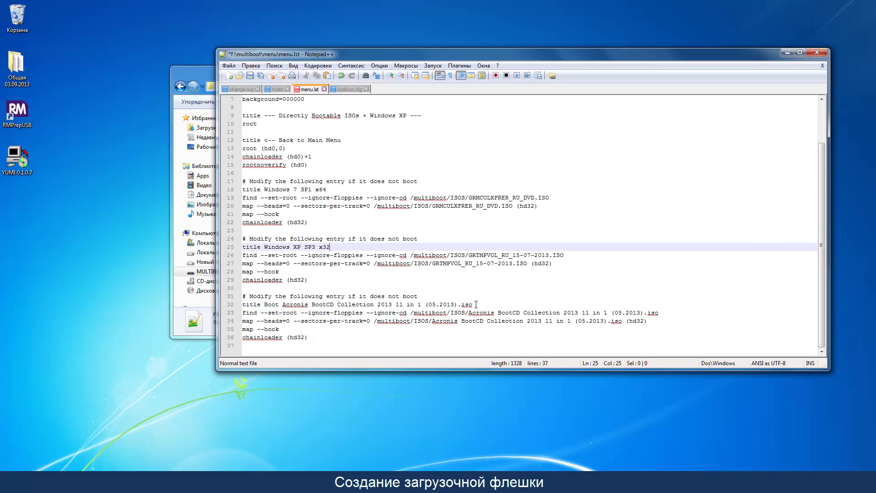
{"action": "left_click_drag", "start_coordinate": [473, 305], "coordinate": [459, 304]}
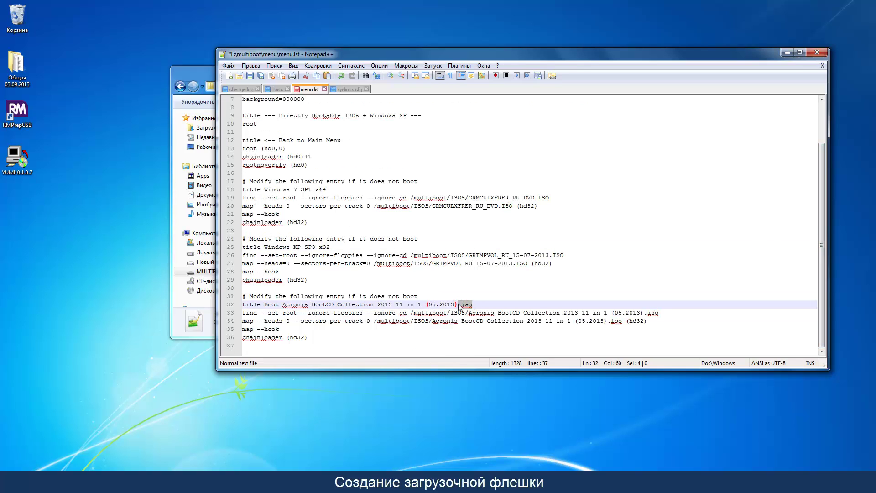
{"action": "key", "text": "Delete"}
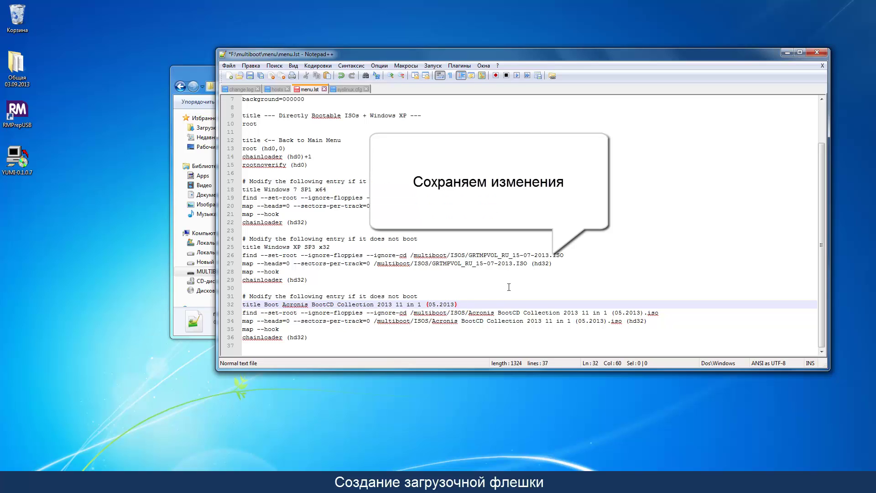
Save the changes to menu.lst and close the text editor.
{"action": "left_click", "coordinate": [509, 287]}
{"action": "left_click", "coordinate": [229, 66]}
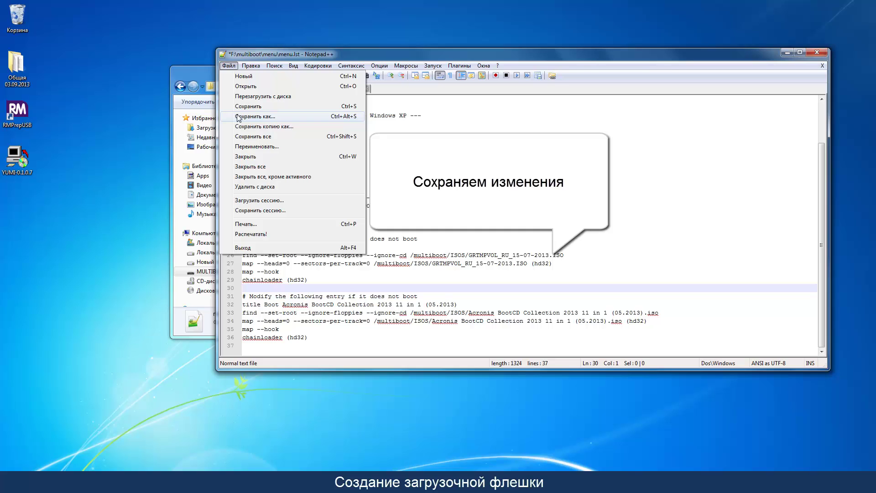
{"action": "left_click", "coordinate": [246, 107]}
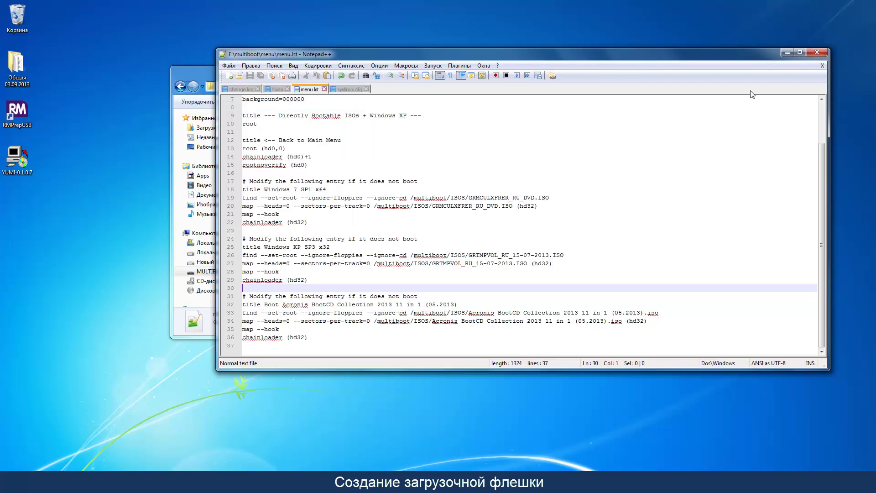
{"action": "left_click", "coordinate": [818, 53]}
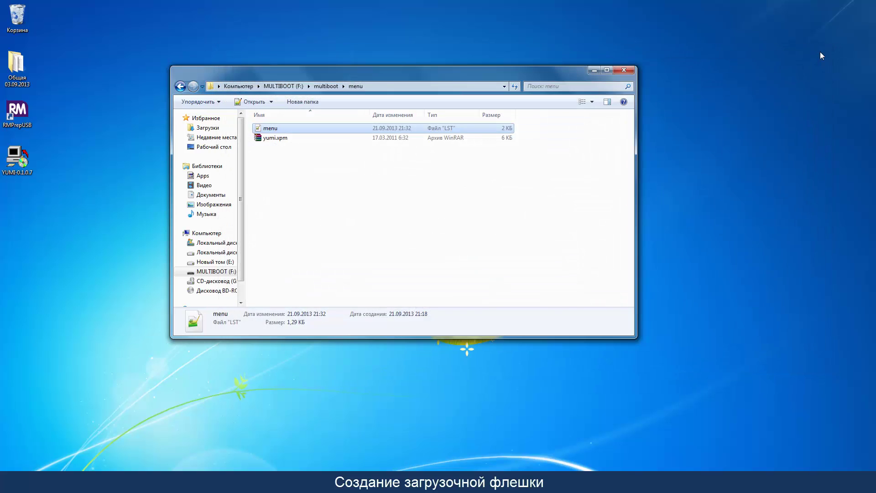
Replace the yumi PNG background in the flash drive's multiboot folder with the yumi image from the desktop.
{"action": "left_click", "coordinate": [180, 86]}
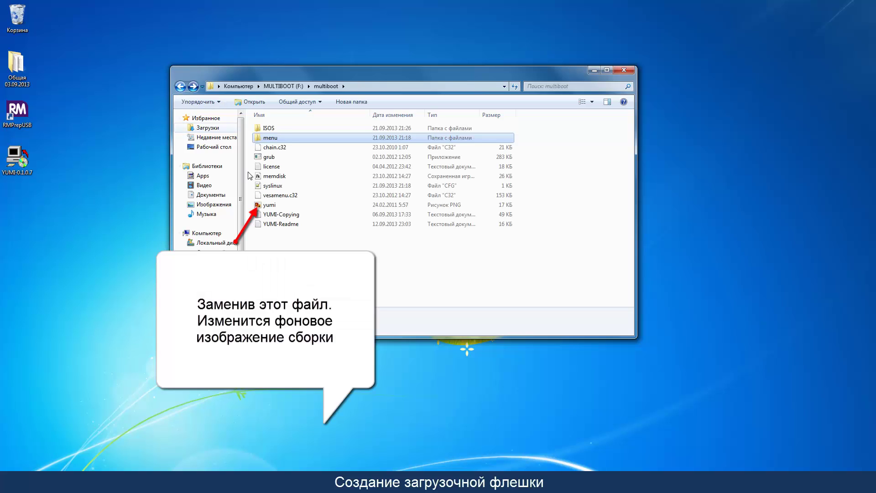
{"action": "double_click", "coordinate": [269, 205]}
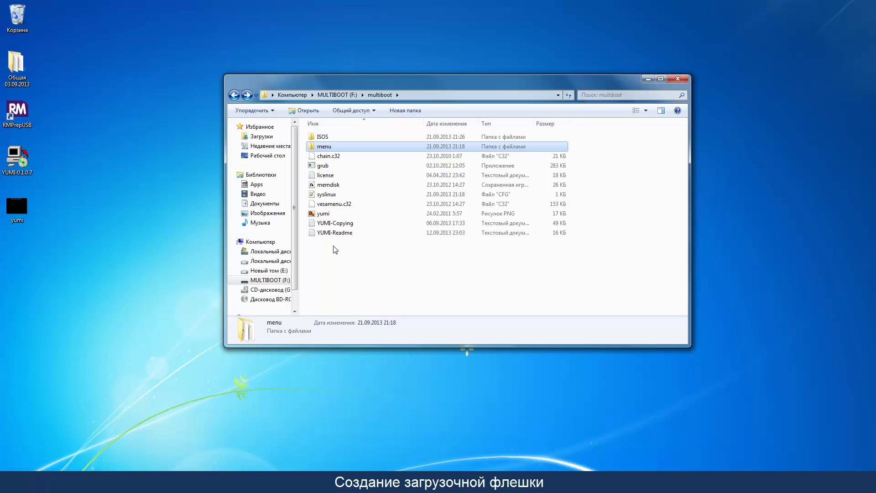
{"action": "left_click", "coordinate": [319, 215]}
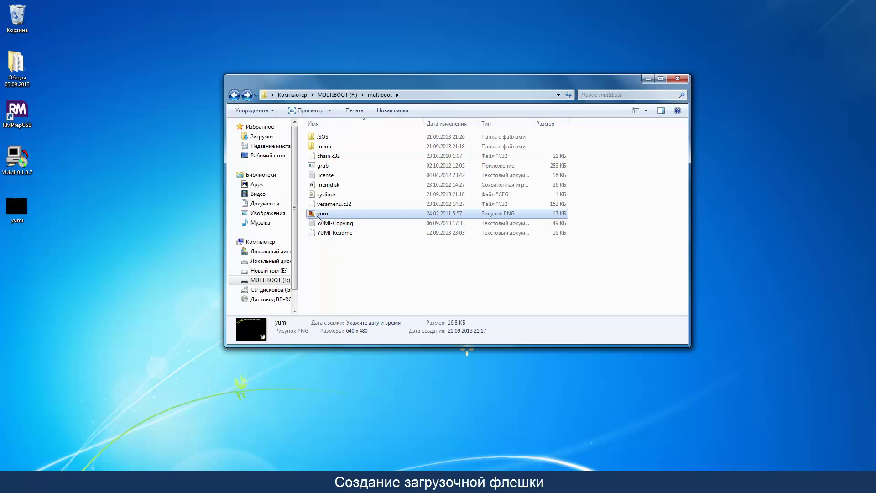
{"action": "left_click_drag", "start_coordinate": [17, 207], "coordinate": [374, 264]}
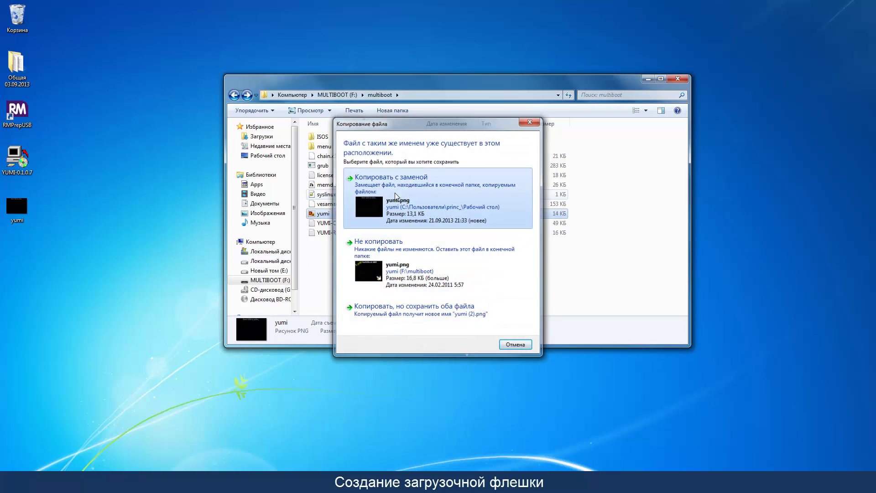
{"action": "left_click", "coordinate": [395, 192]}
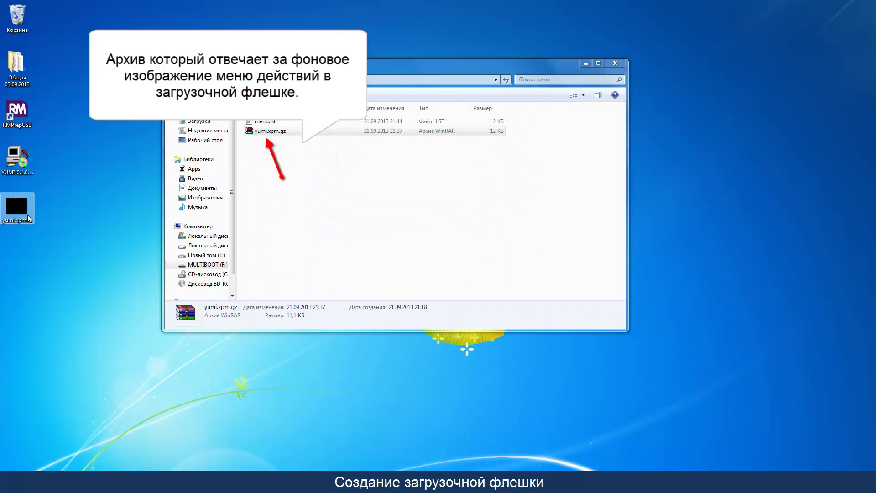
Pack the desktop's yumi.xpm image into a RAR archive named yumi.xpm.rar with the default settings.
{"action": "right_click", "coordinate": [28, 216]}
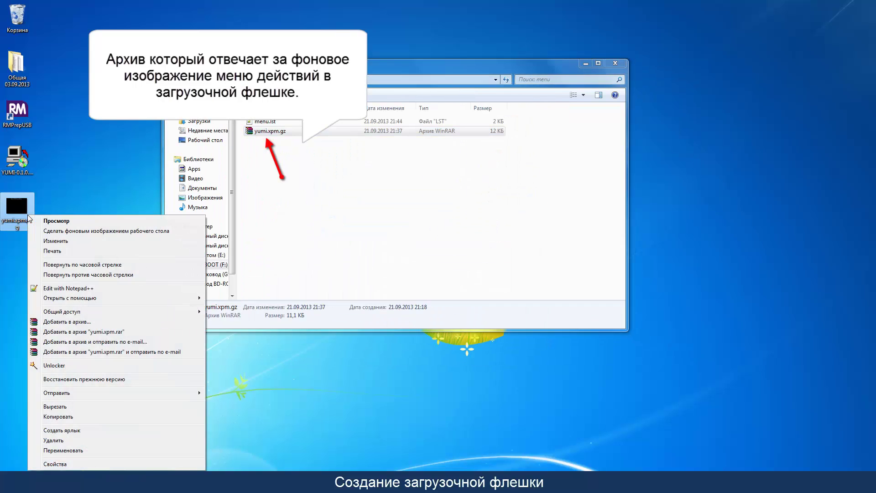
{"action": "left_click", "coordinate": [110, 324]}
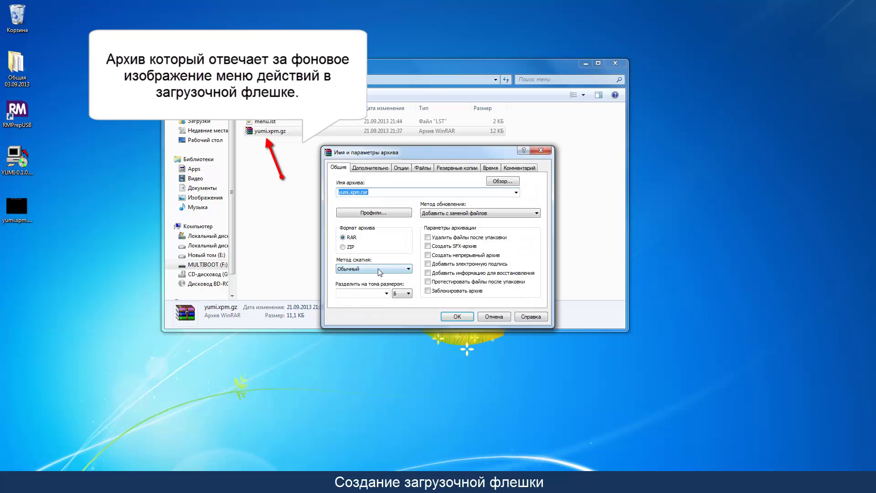
{"action": "left_click", "coordinate": [455, 318]}
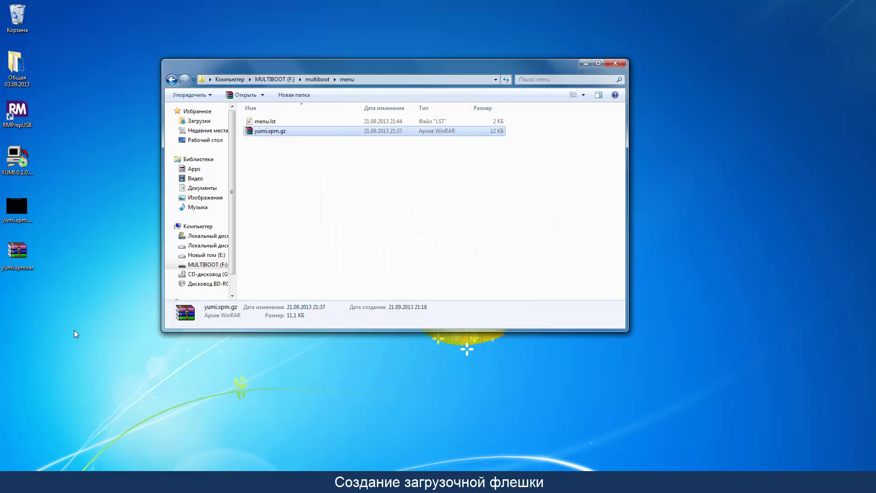
Rename the yumi.xpm.rar archive on the desktop as yumi.xpm.gz and accept the extension change.
{"action": "left_click", "coordinate": [26, 257]}
{"action": "key", "text": "F2"}
{"action": "type", "text": "yumi.xpm.gz"}
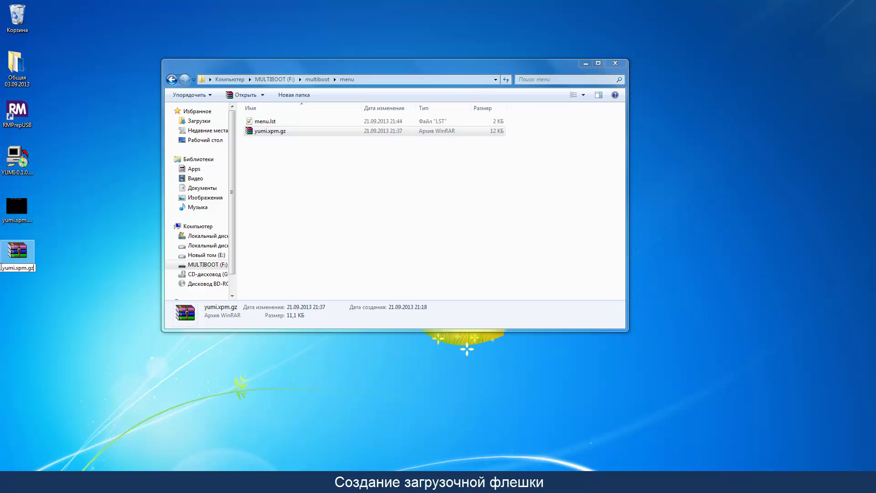
{"action": "key", "text": "Return"}
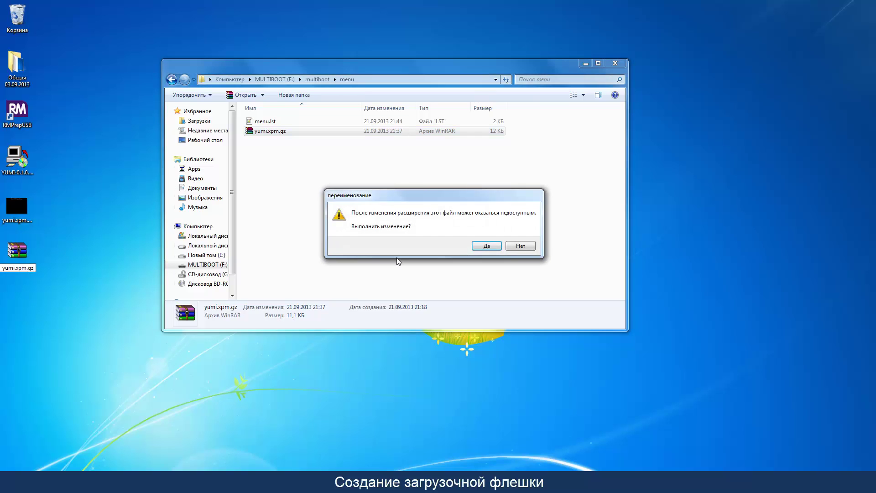
{"action": "left_click", "coordinate": [484, 248]}
Remove the ".png" extension from the yumi.xpm.png file inside the yumi.xpm.gz archive and close WinRAR.
{"action": "double_click", "coordinate": [25, 252]}
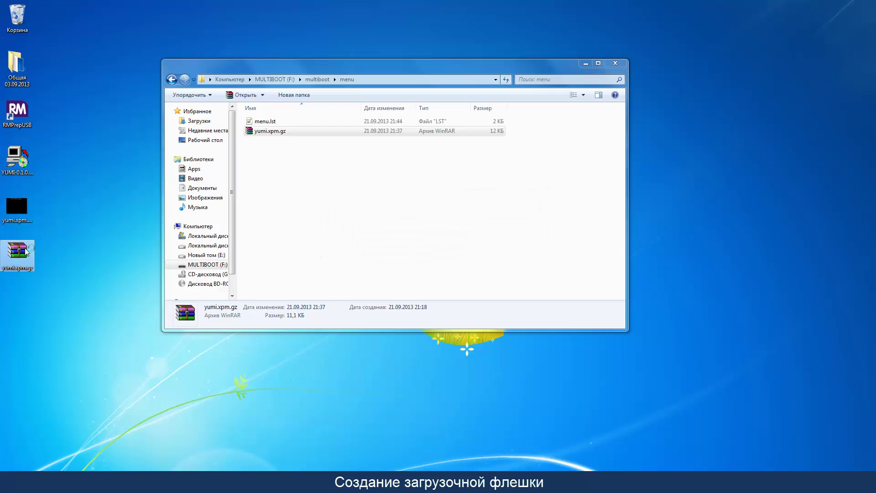
{"action": "left_click", "coordinate": [326, 185]}
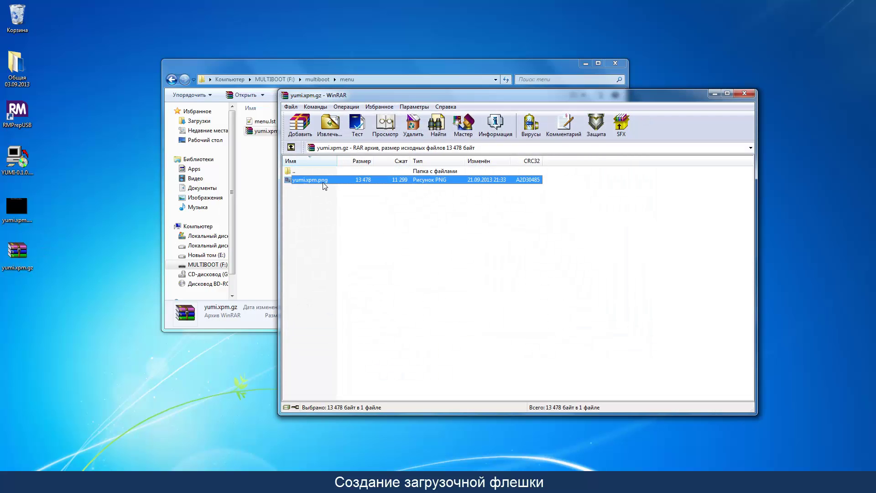
{"action": "left_click", "coordinate": [326, 185]}
{"action": "left_click_drag", "start_coordinate": [333, 181], "coordinate": [318, 182]}
{"action": "key", "text": "Delete"}
{"action": "left_click", "coordinate": [522, 223]}
{"action": "left_click", "coordinate": [744, 93]}
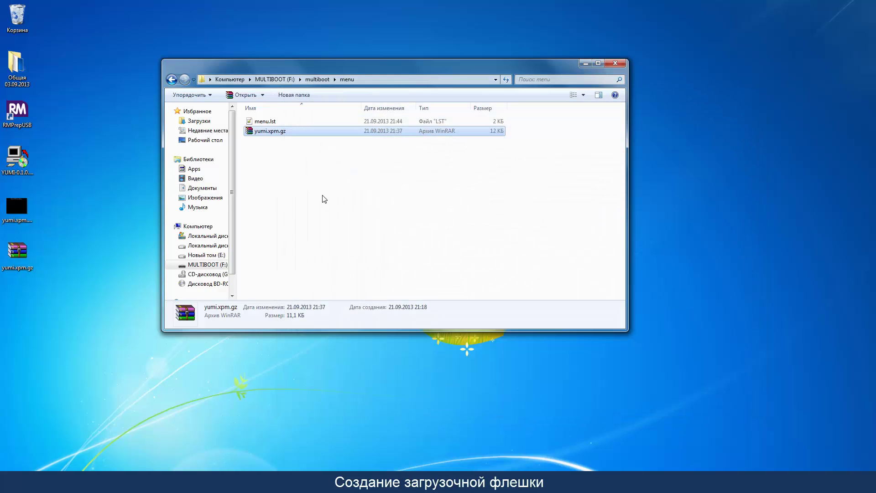
Replace yumi.xpm.gz in the flash drive's multiboot\menu folder with the archive from the desktop.
{"action": "left_click_drag", "start_coordinate": [17, 250], "coordinate": [341, 261]}
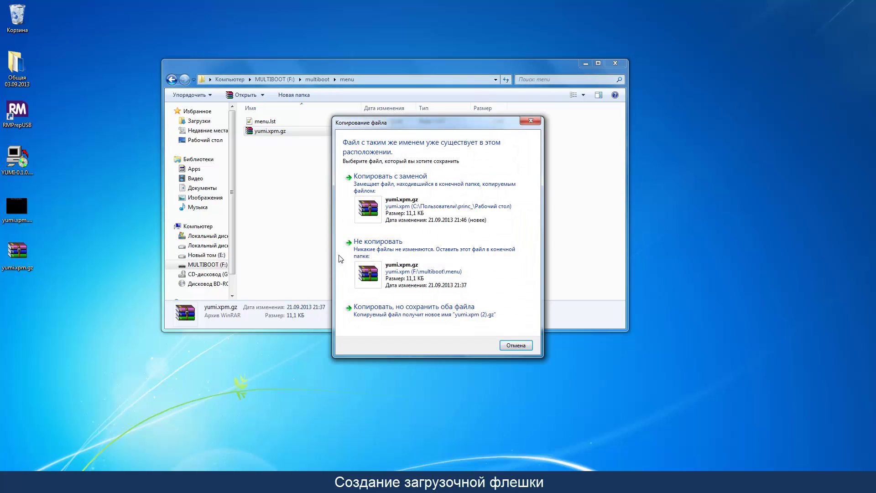
{"action": "left_click", "coordinate": [408, 197]}
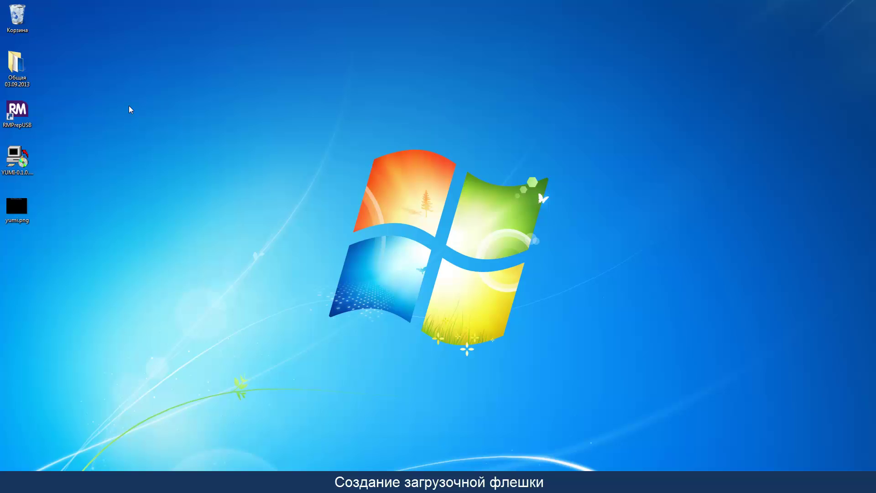
Launch the flash drive in QEMU from RMPrepUSB using the existing virtual hard disk image and 1100 MiB of RAM, and maximize the emulator.
{"action": "double_click", "coordinate": [17, 110]}
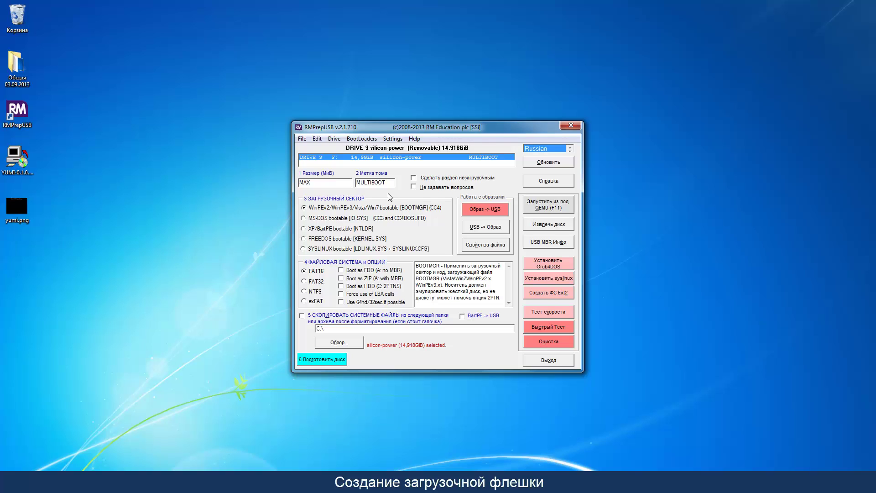
{"action": "key", "text": "F11"}
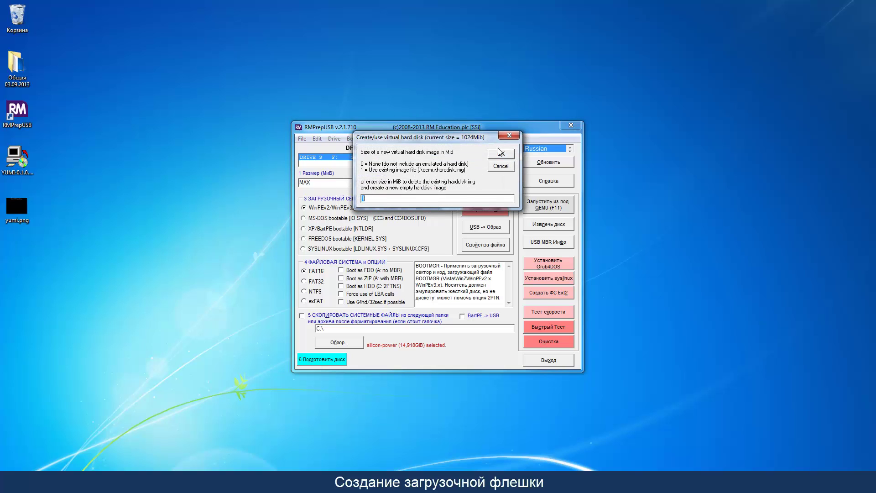
{"action": "left_click", "coordinate": [501, 155]}
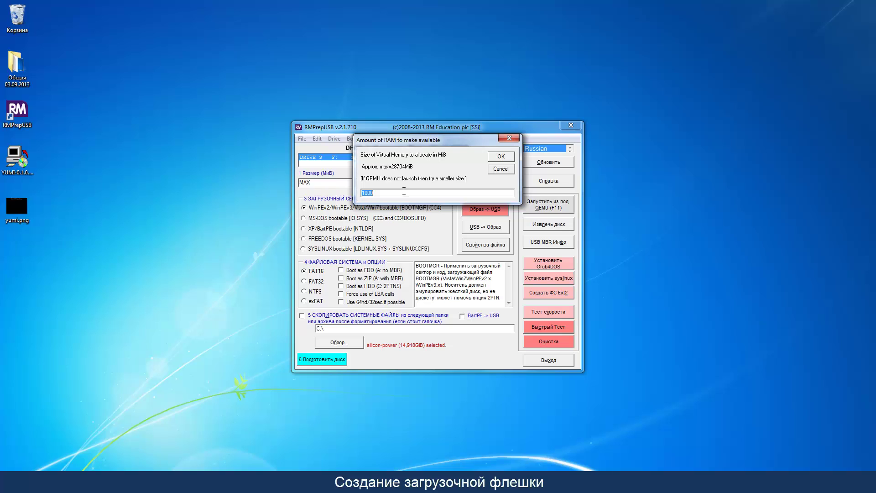
{"action": "type", "text": "5000"}
{"action": "left_click", "coordinate": [491, 159]}
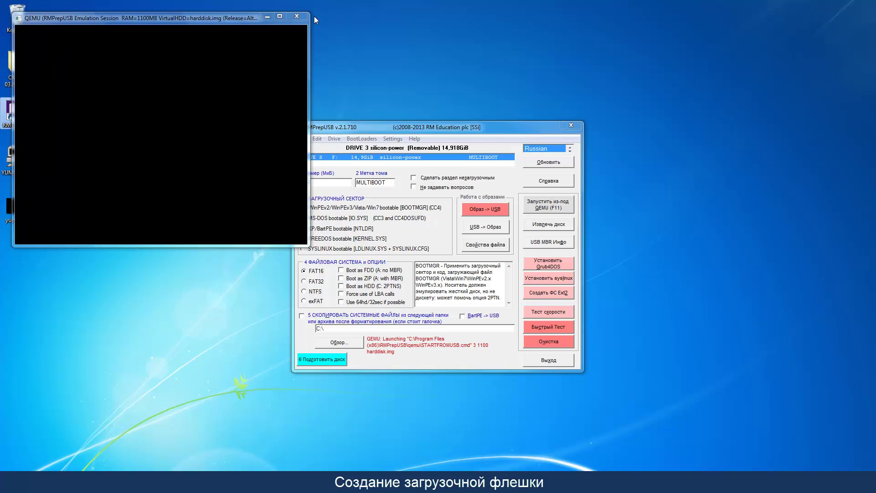
{"action": "left_click", "coordinate": [282, 17]}
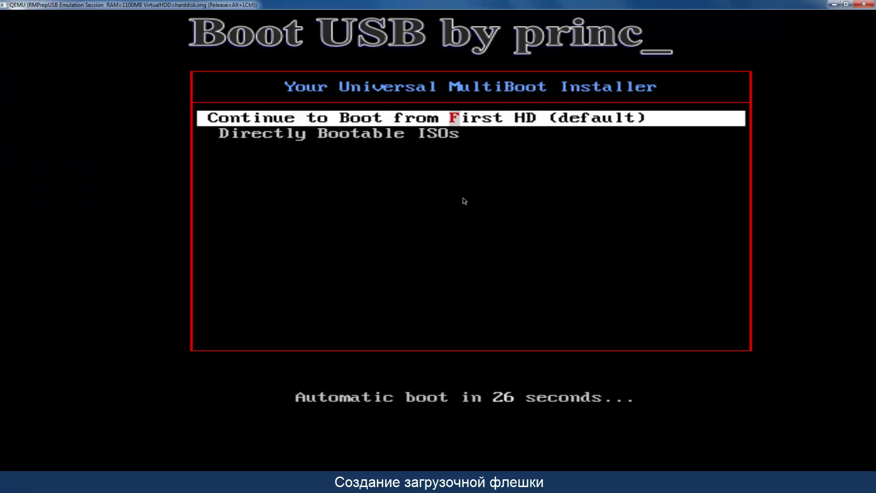
Boot the Windows XP SP3 x32 entry from the Directly Bootable ISOs menu to start its setup.
{"action": "key", "text": "Down"}
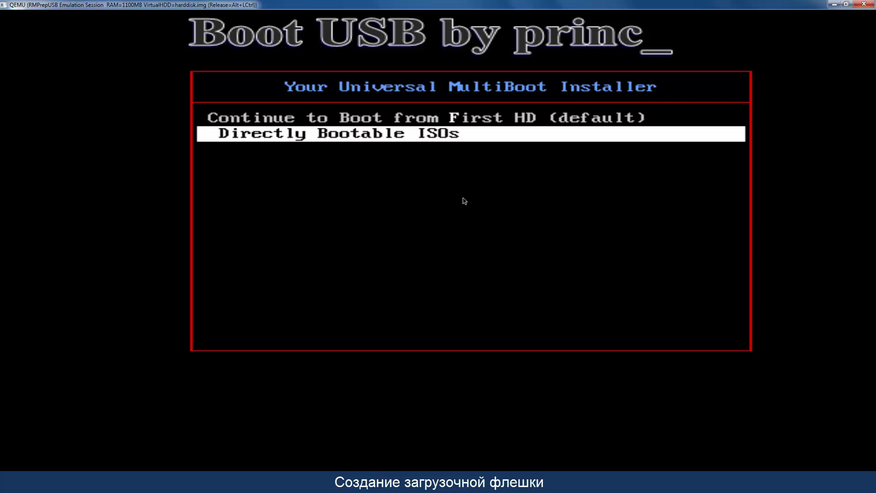
{"action": "key", "text": "Return"}
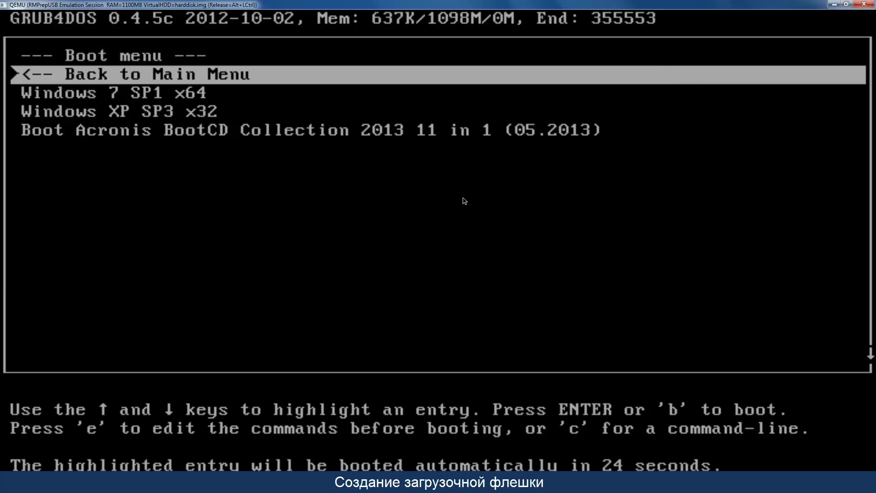
{"action": "key", "text": "Down"}
{"action": "key", "text": "Down"}
{"action": "key", "text": "Return"}
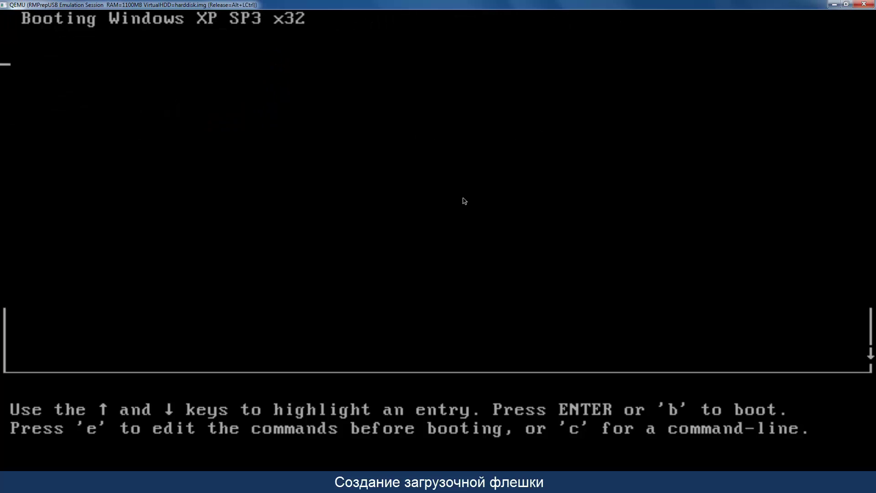
{"action": "key", "text": "Return"}
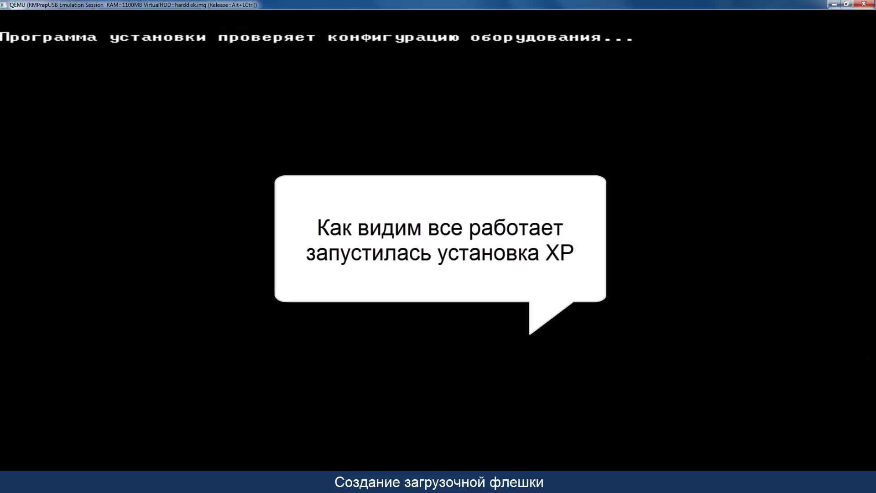